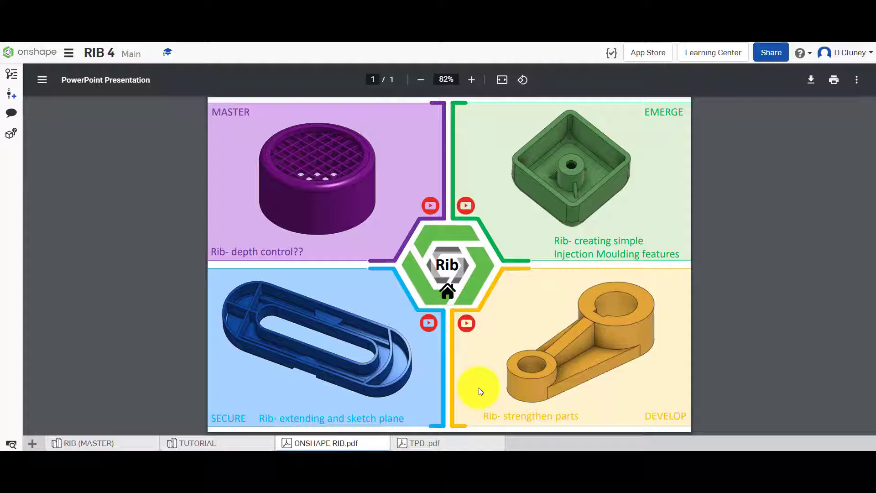
Step: Switch to the TPD.pdf document tab
click(446, 441)
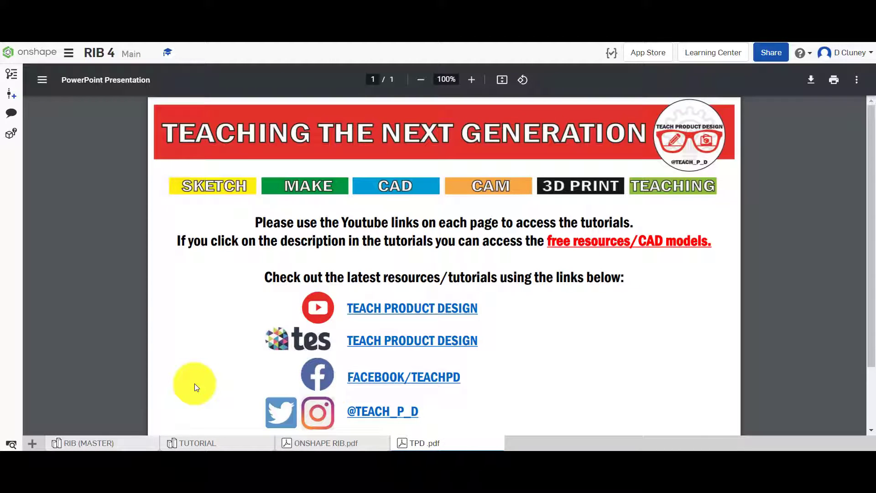
Step: Glance at the TUTORIAL part's floor, then open RIB (MASTER) and orbit into its ribbed end
click(206, 442)
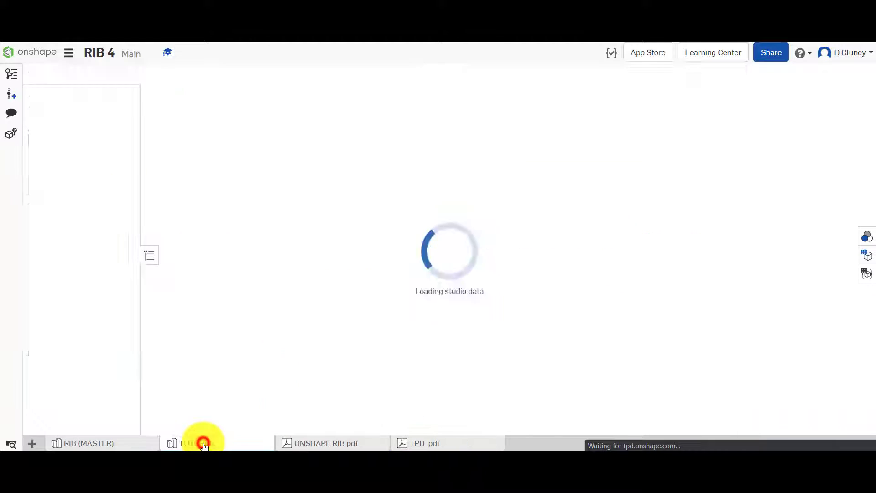
mouse_move(323, 245)
right_down()
mouse_move(322, 305)
mouse_move(320, 237)
mouse_move(319, 252)
right_up()
click(110, 441)
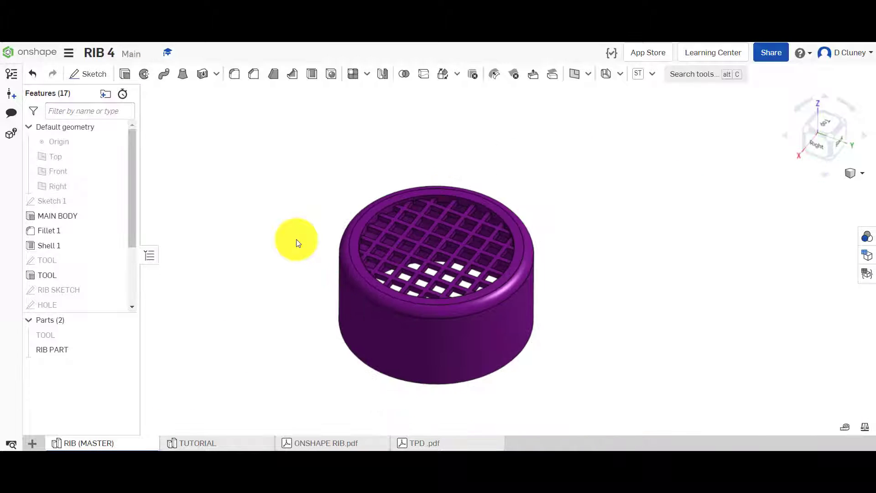
mouse_move(297, 248)
right_down()
mouse_move(286, 307)
mouse_move(208, 309)
mouse_move(178, 333)
mouse_move(300, 249)
right_up()
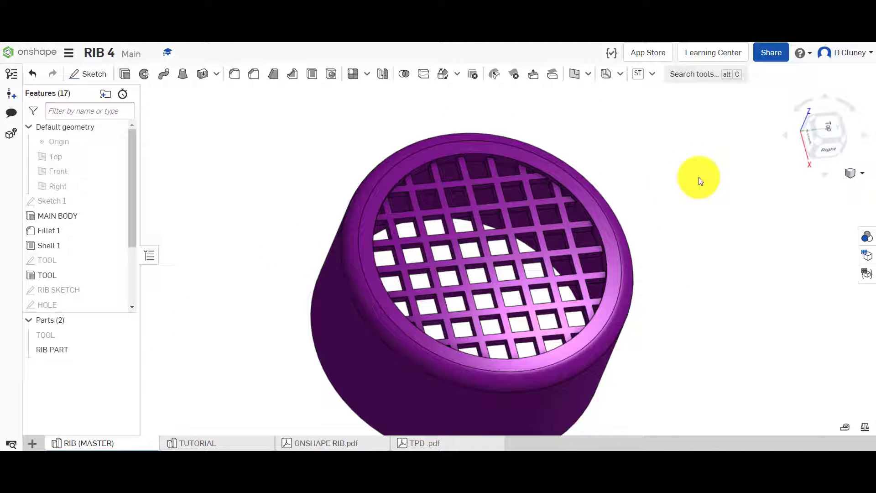
click(817, 143)
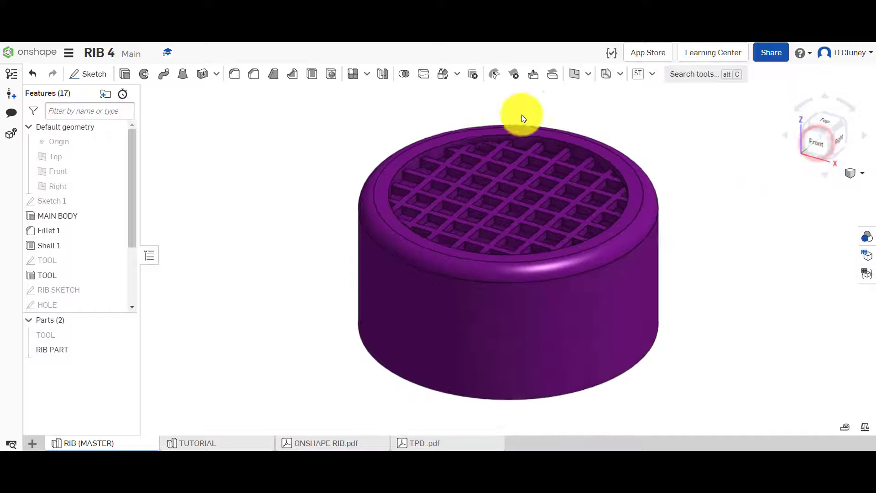
Step: Orbit the finished cap and view it from the top to inspect the square rib grid
right_drag(290, 127, 291, 138)
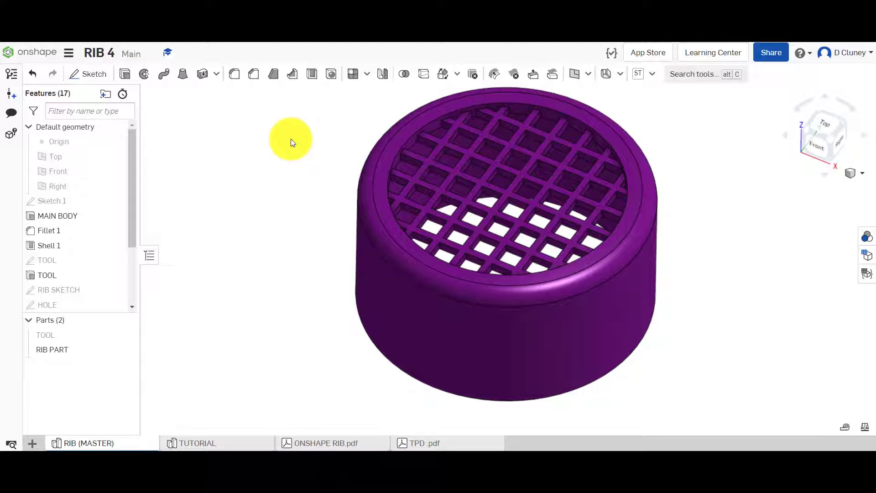
right_drag(702, 204, 645, 233)
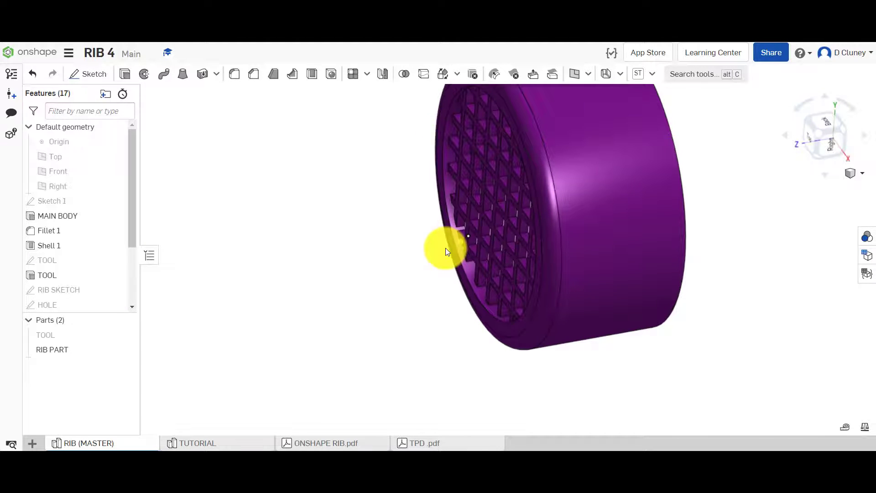
right_drag(391, 248, 457, 256)
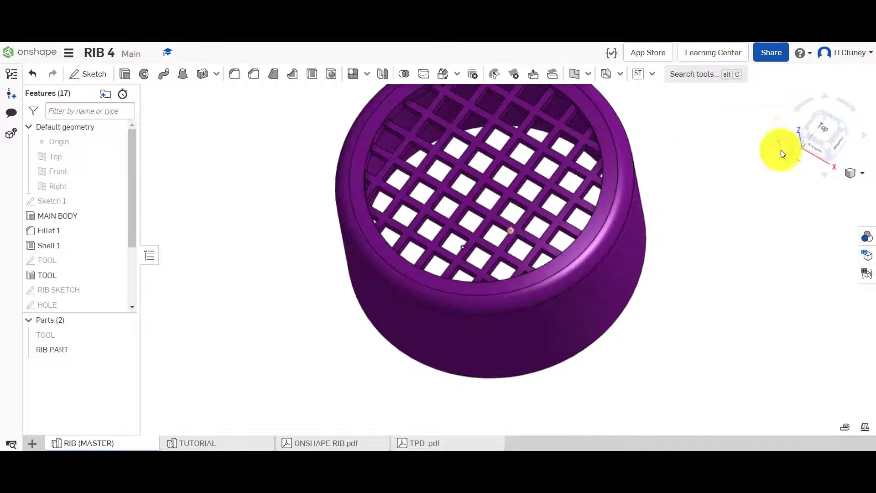
click(824, 133)
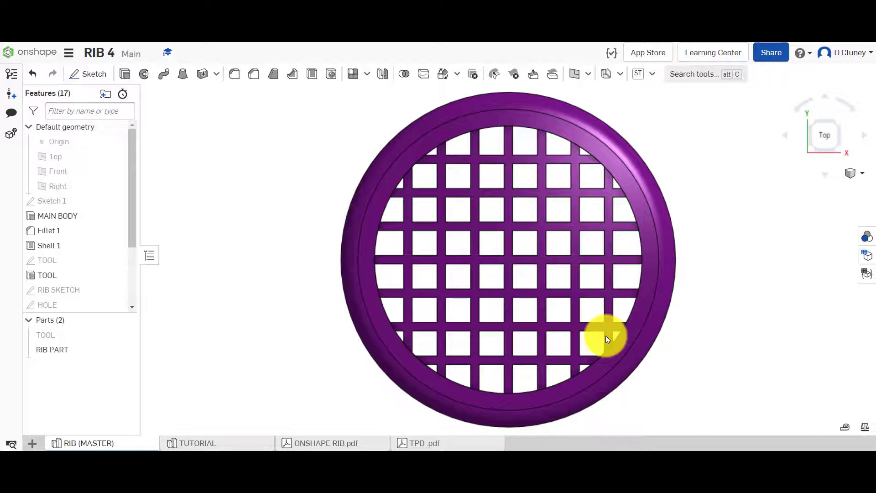
right_drag(743, 323, 722, 318)
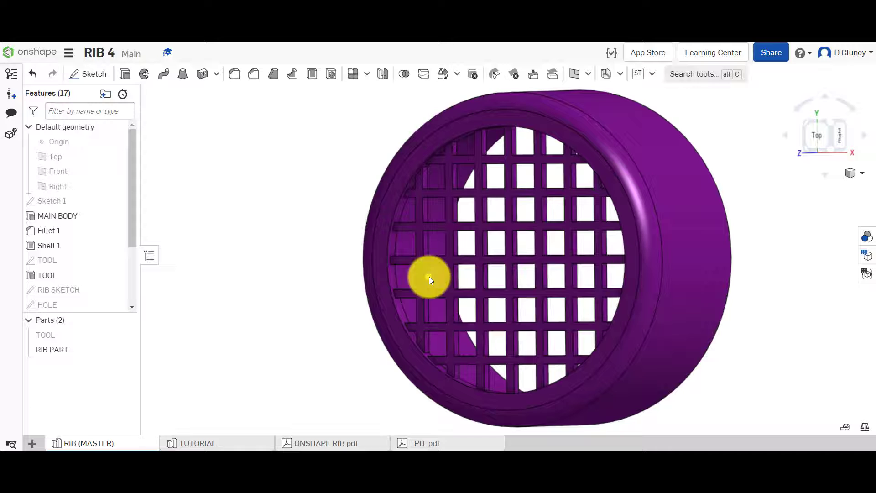
right_drag(273, 188, 272, 203)
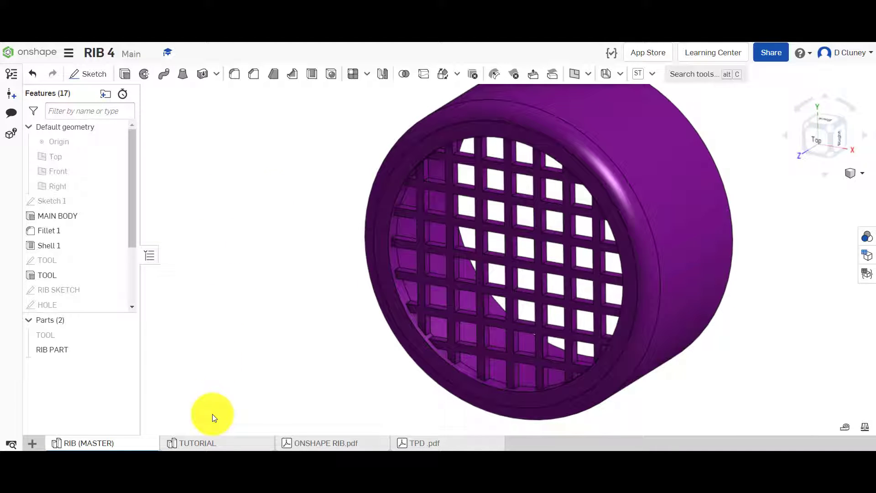
Step: Return to the TUTORIAL Part Studio and orbit the open cap to inspect its rib sketch
click(211, 446)
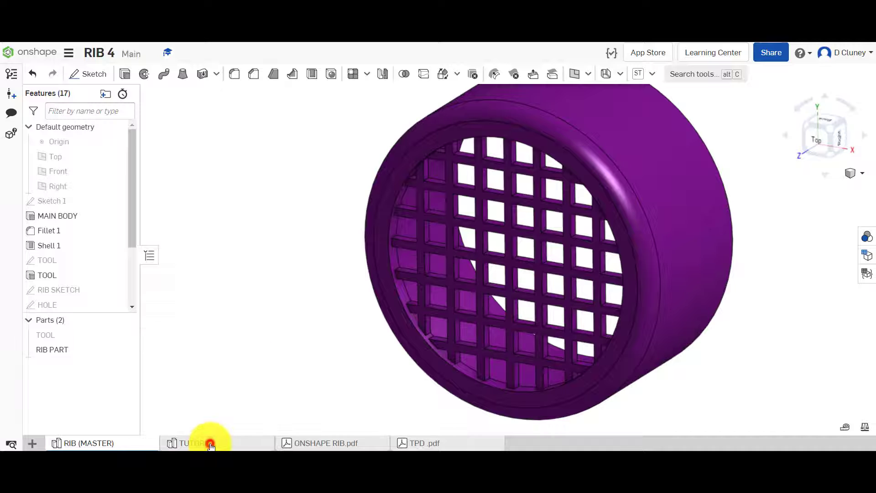
right_drag(302, 239, 316, 256)
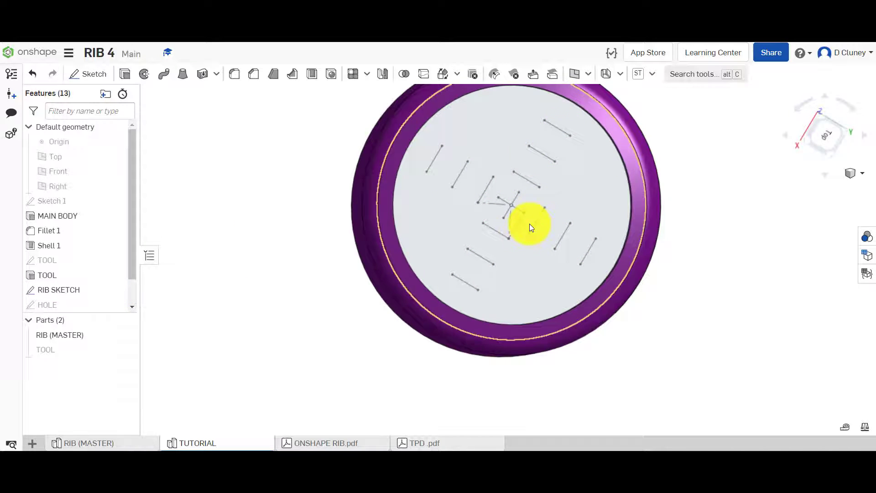
right_drag(290, 287, 272, 263)
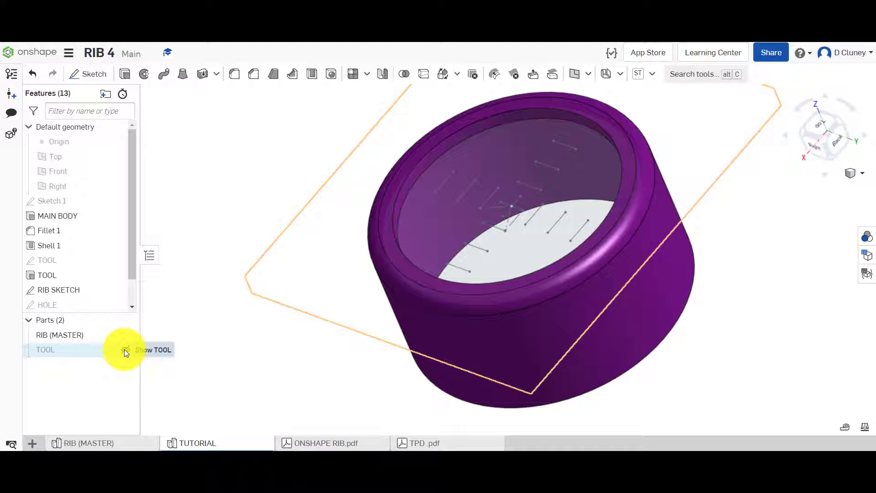
Step: Briefly show the TOOL body to view its slab from below, hide it, and start a Rib feature
click(124, 350)
scroll(209, 224, down, 2)
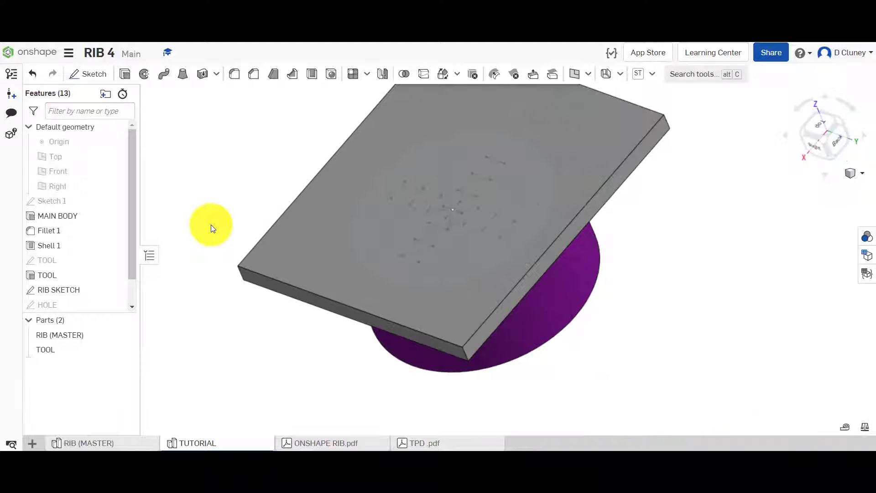
right_drag(651, 269, 627, 229)
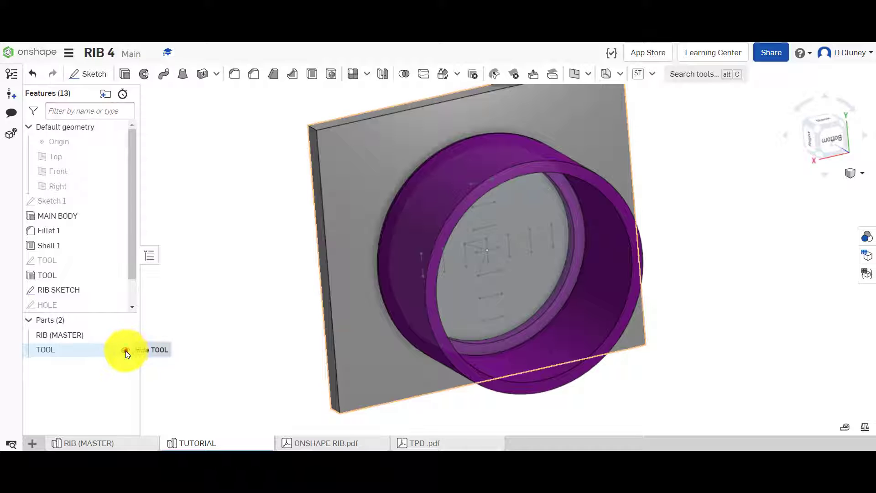
click(126, 350)
right_drag(300, 177, 293, 142)
click(292, 74)
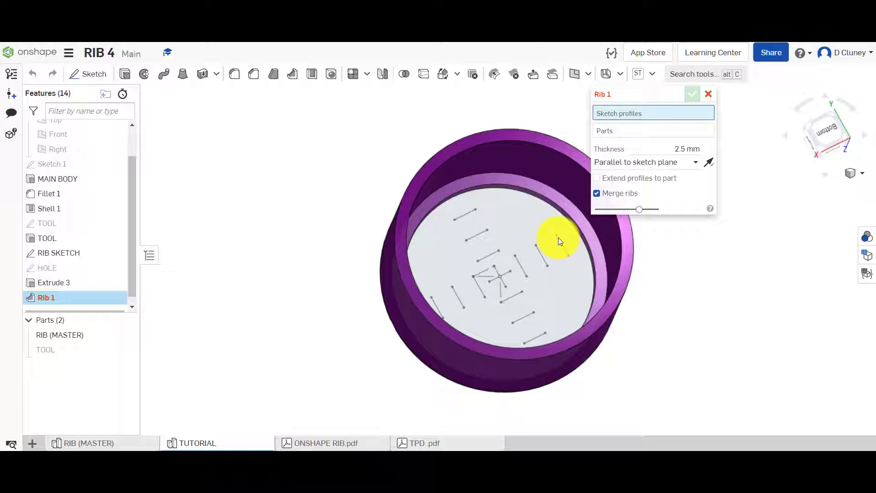
Step: Set Rib 1 to use RIB SKETCH profiles on RIB (MASTER), normal to the sketch plane
right_drag(327, 209, 332, 225)
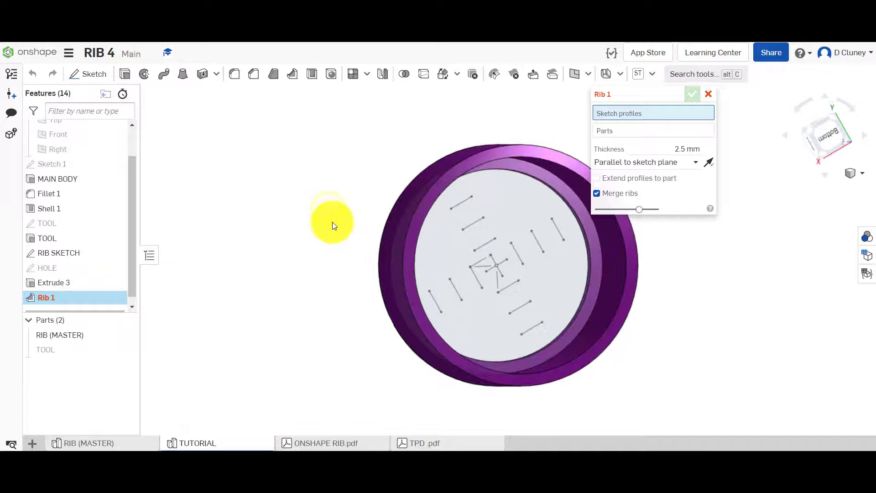
click(76, 252)
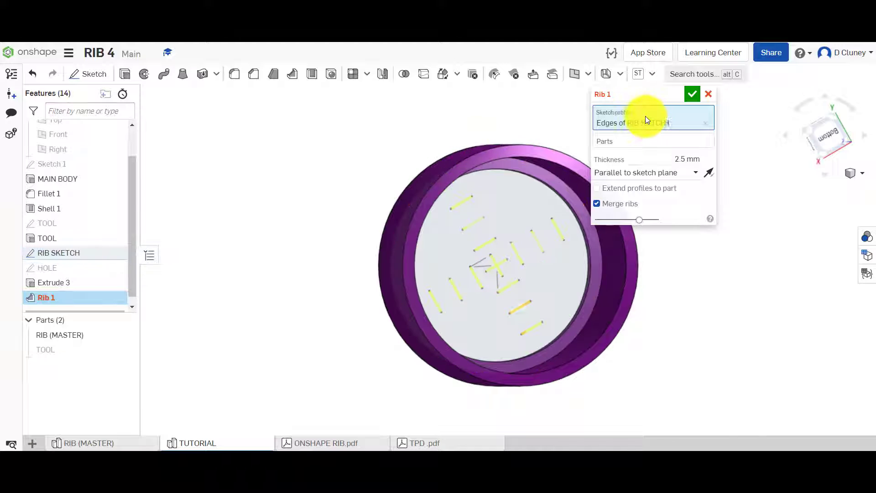
click(642, 141)
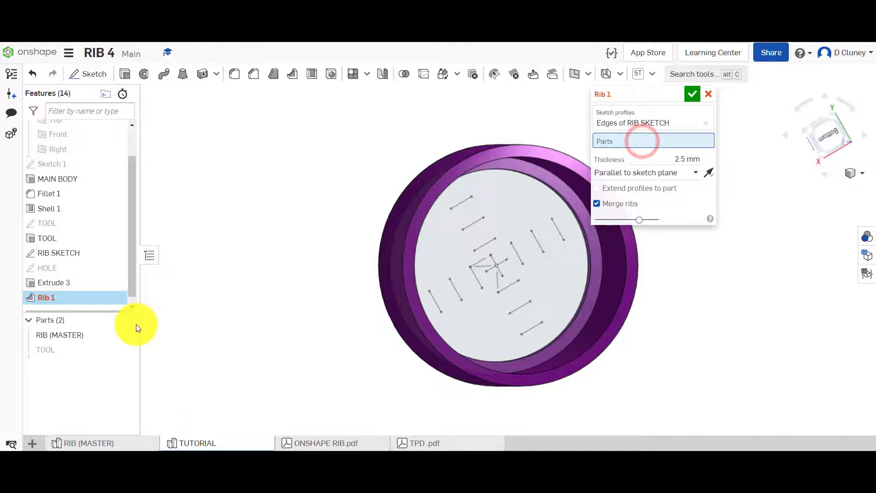
click(88, 336)
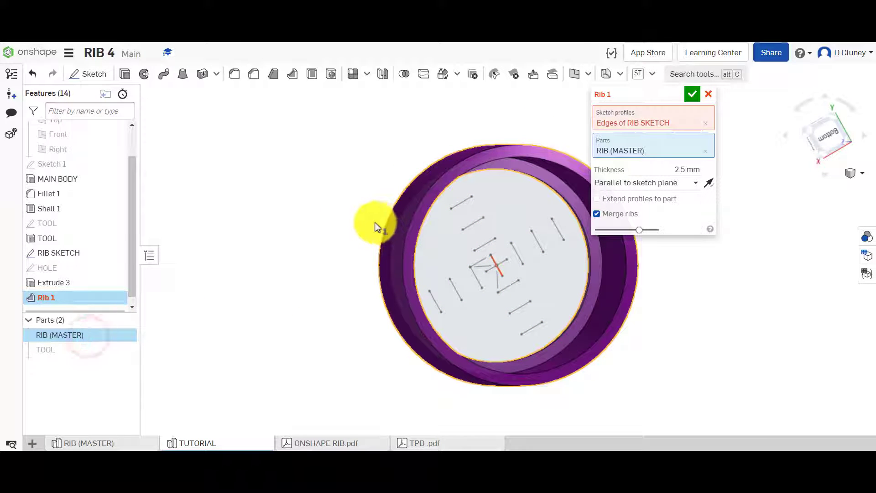
click(640, 185)
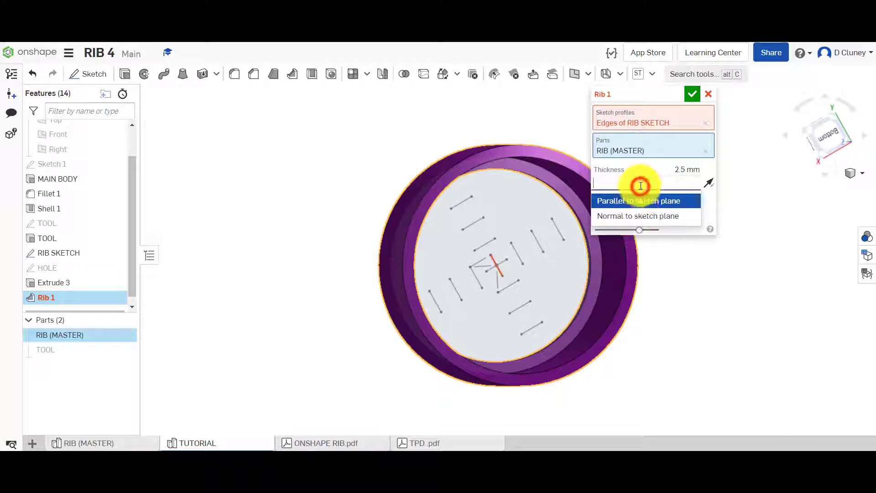
click(636, 219)
Step: Toggle Extend profiles to part on and off while orbiting to inspect the rib preview
mouse_move(328, 229)
right_down()
mouse_move(287, 229)
mouse_move(322, 215)
mouse_move(303, 239)
mouse_move(397, 251)
mouse_move(401, 261)
mouse_move(297, 238)
mouse_move(543, 219)
right_up()
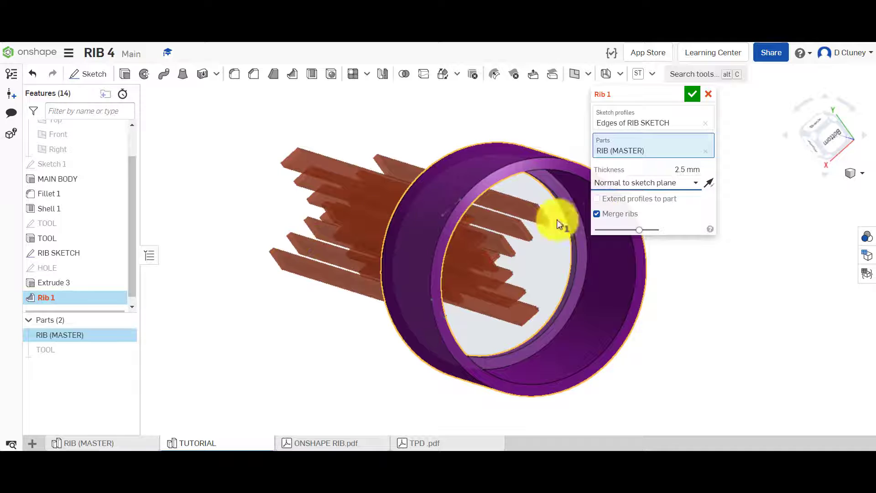
click(611, 202)
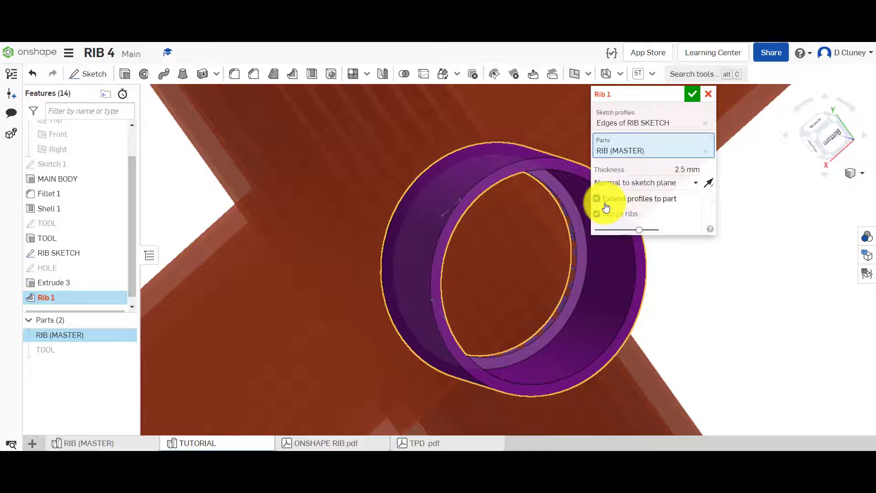
mouse_move(445, 223)
right_down()
mouse_move(502, 235)
mouse_move(444, 228)
right_up()
scroll(442, 229, up, 5)
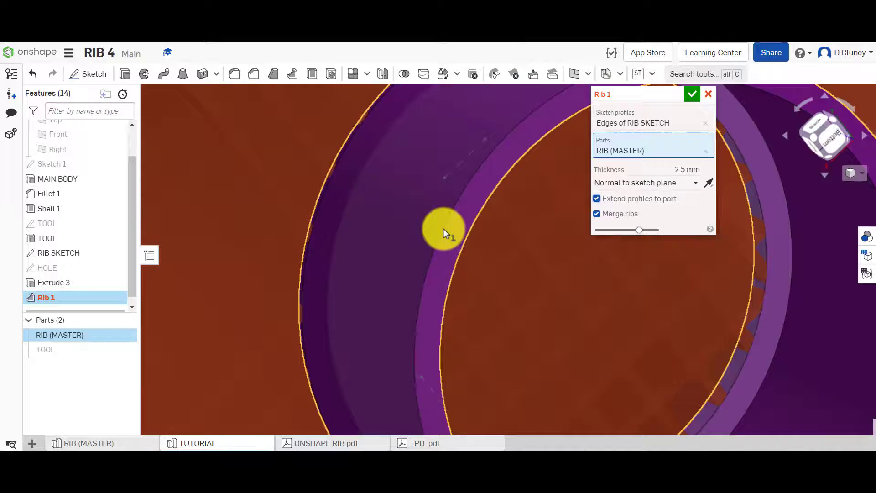
scroll(443, 229, down, 5)
scroll(443, 228, up, 2)
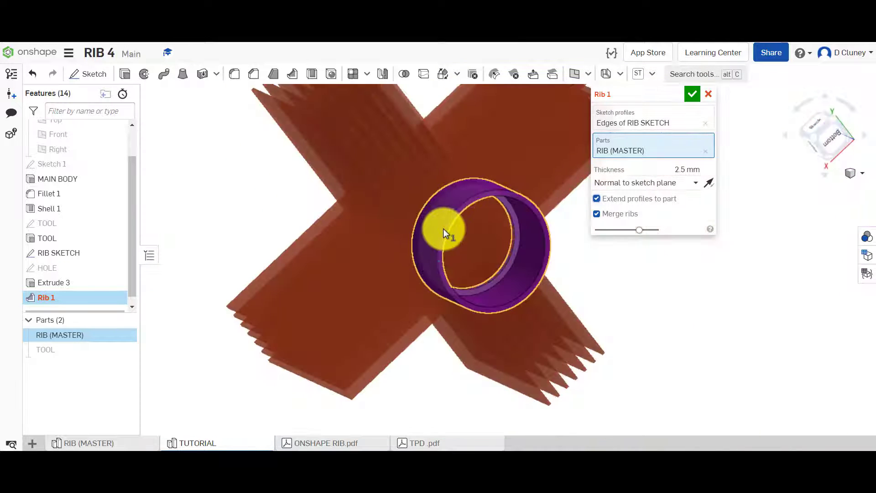
click(633, 202)
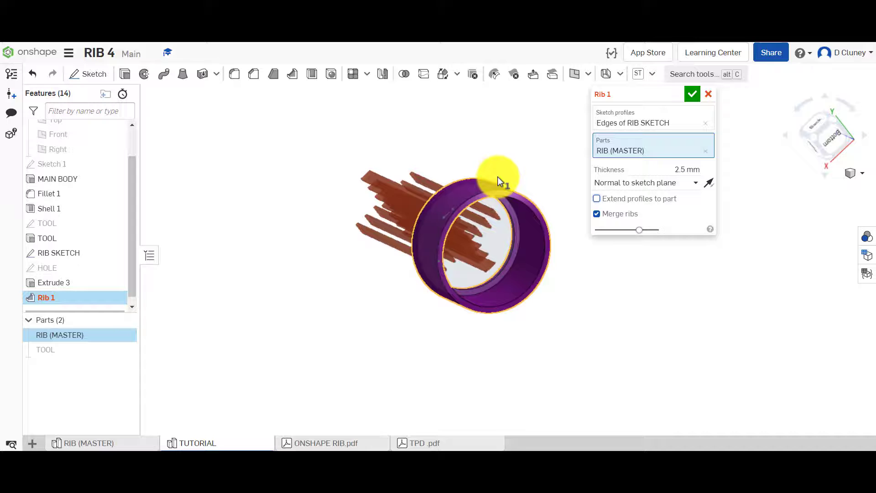
scroll(498, 178, up, 5)
mouse_move(502, 180)
right_down()
mouse_move(444, 172)
mouse_move(498, 185)
mouse_move(456, 180)
mouse_move(481, 180)
mouse_move(506, 163)
right_up()
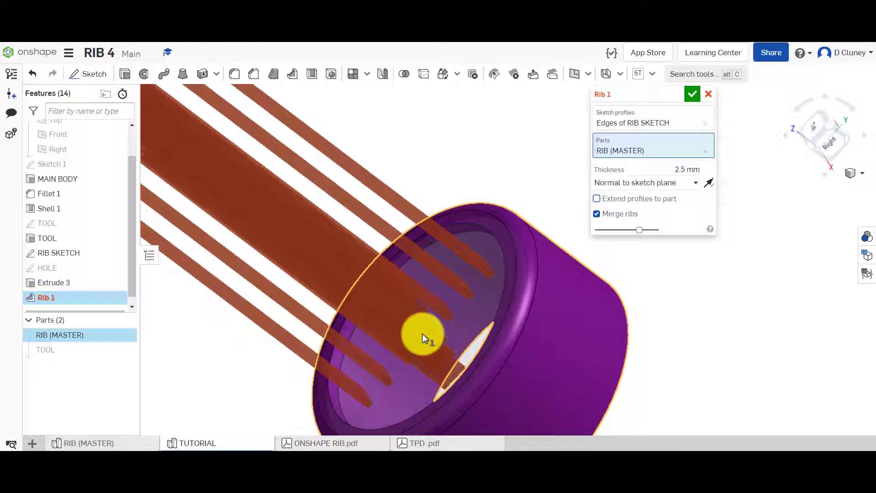
right_drag(596, 277, 582, 274)
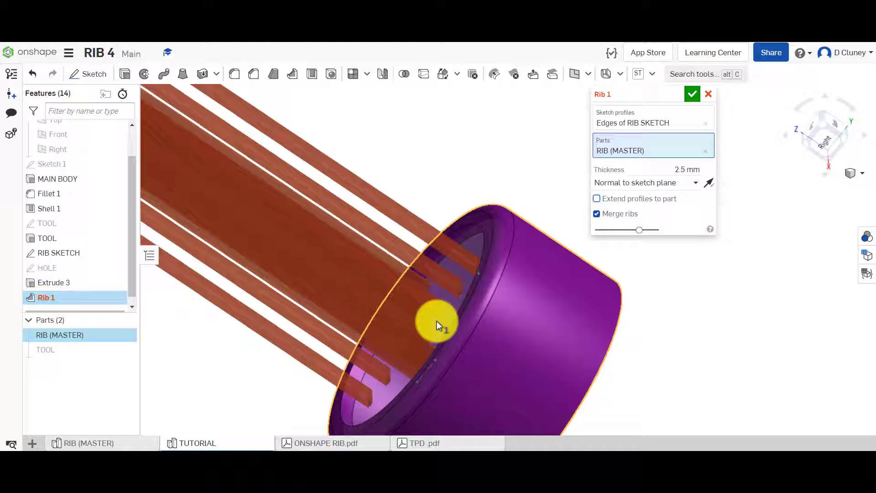
right_drag(431, 167, 347, 200)
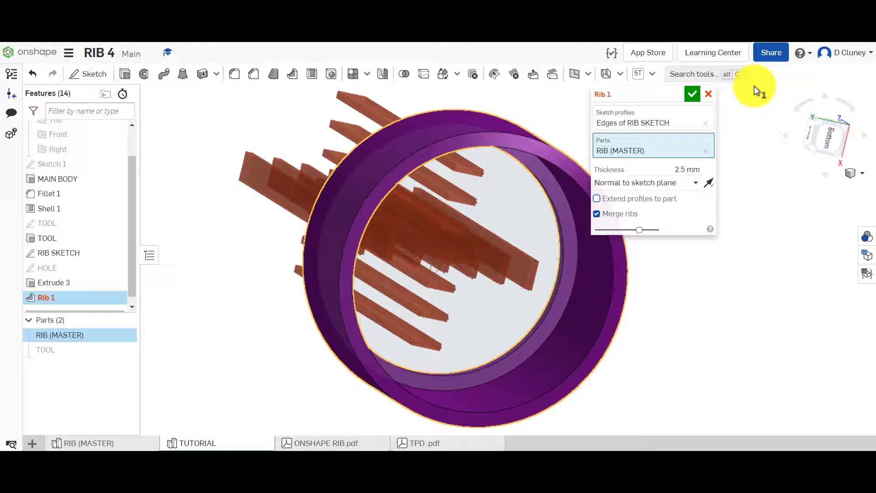
Step: Cancel the misplaced rib and select the TOOL sketch to locate its plane
click(708, 94)
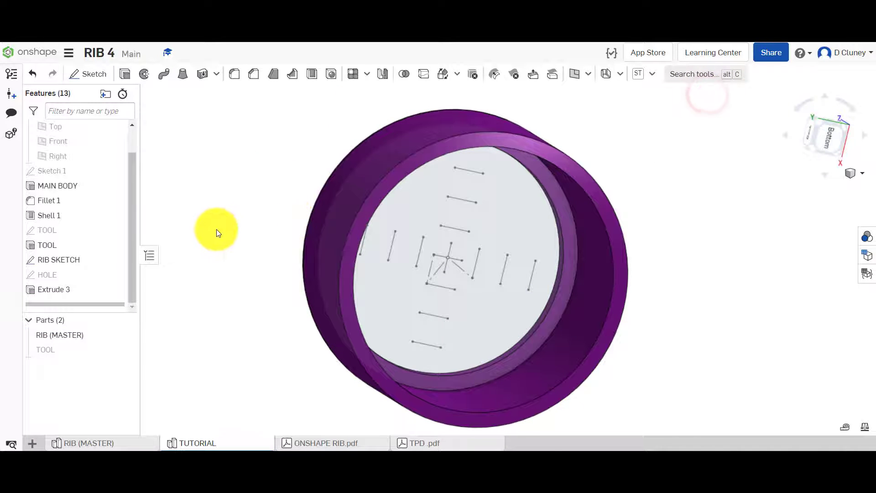
right_drag(215, 231, 234, 249)
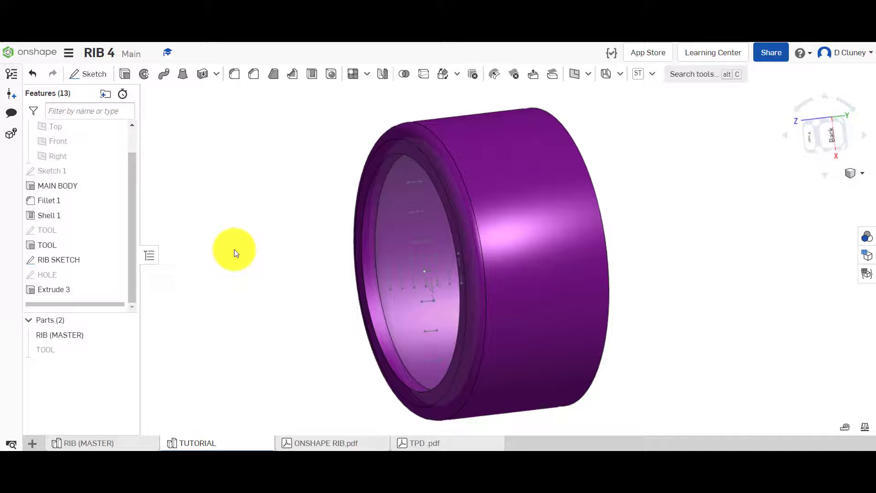
click(90, 234)
right_drag(254, 201, 348, 174)
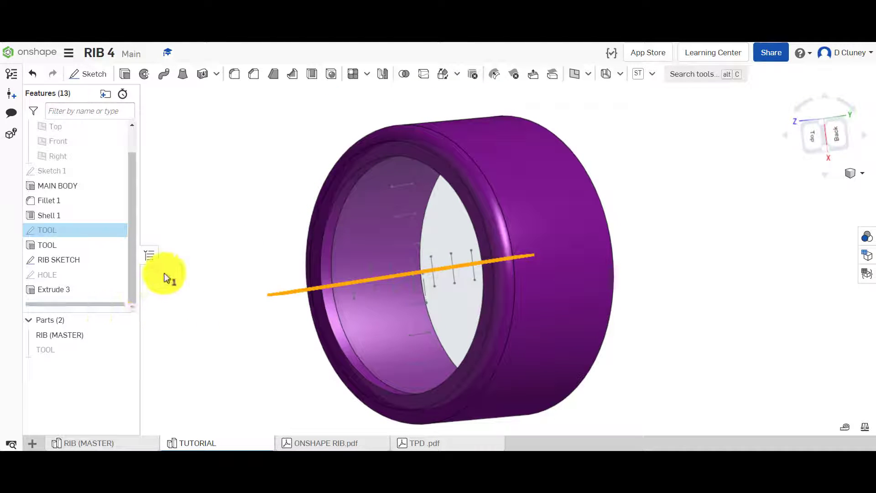
right_drag(210, 263, 210, 270)
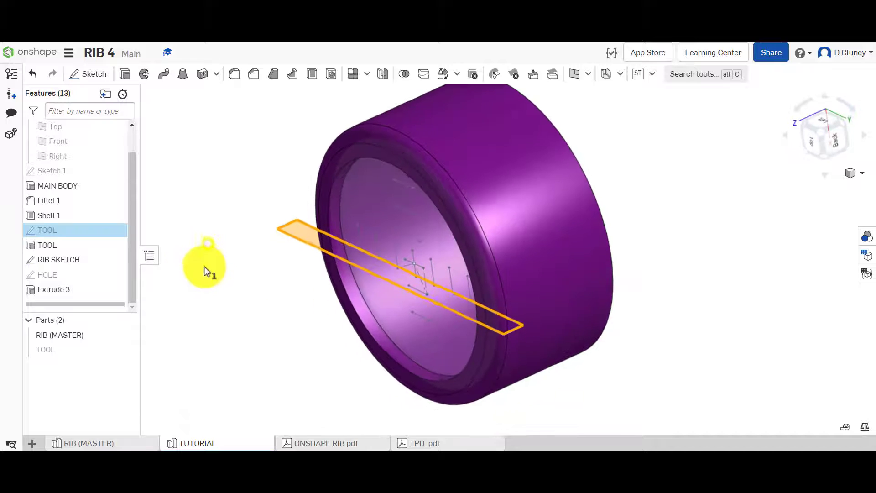
Step: Show the TOOL block and briefly hide the purple cap to view the rib sketch beneath
click(126, 350)
click(712, 198)
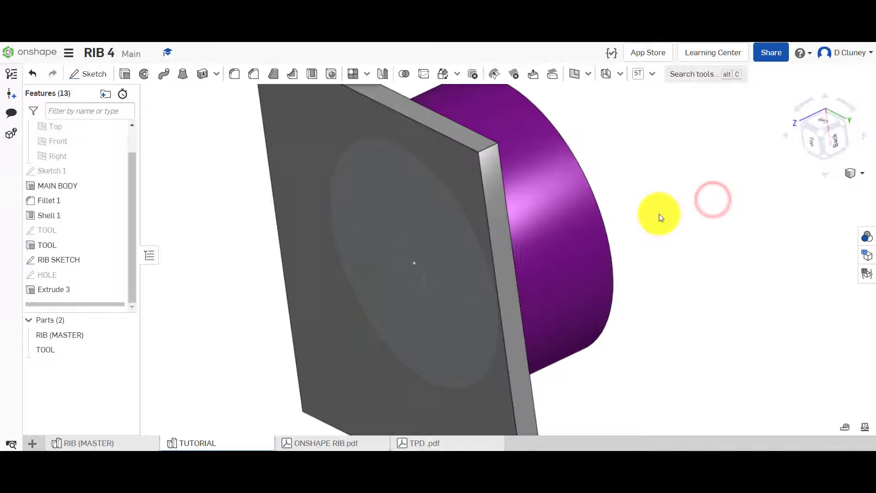
scroll(661, 215, down, 3)
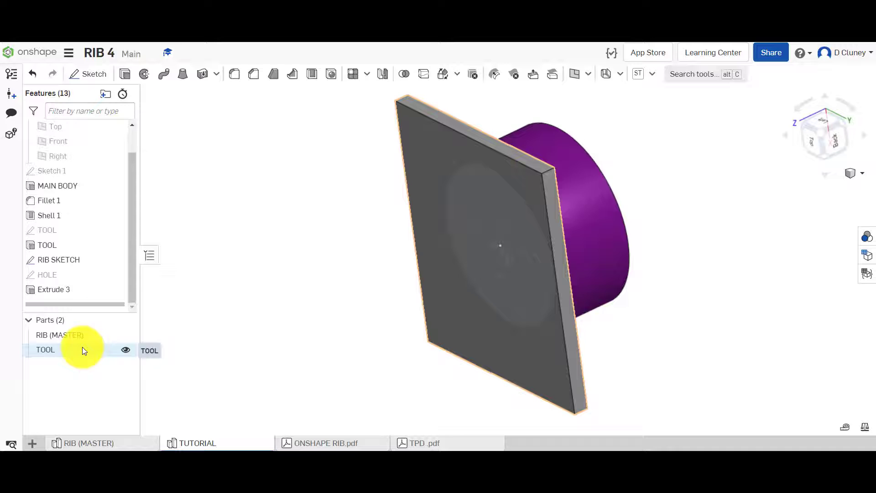
click(125, 334)
right_drag(432, 250, 378, 264)
click(122, 335)
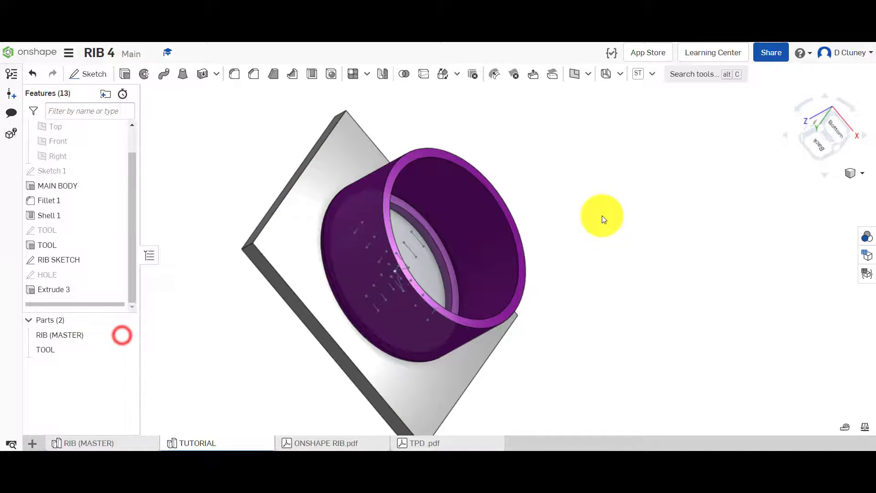
right_drag(630, 197, 609, 228)
scroll(427, 224, up, 5)
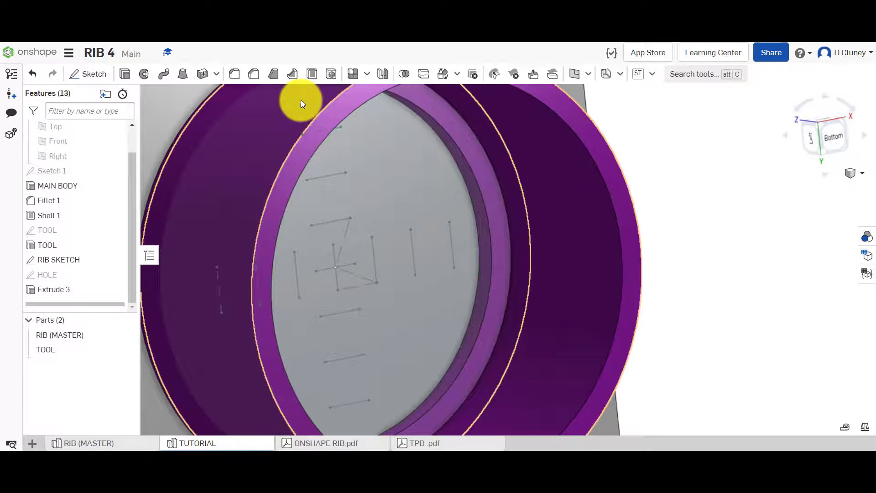
Step: Start a new Rib with RIB SKETCH profiles targeting the RIB (MASTER) and TOOL parts
click(294, 74)
scroll(522, 225, down, 4)
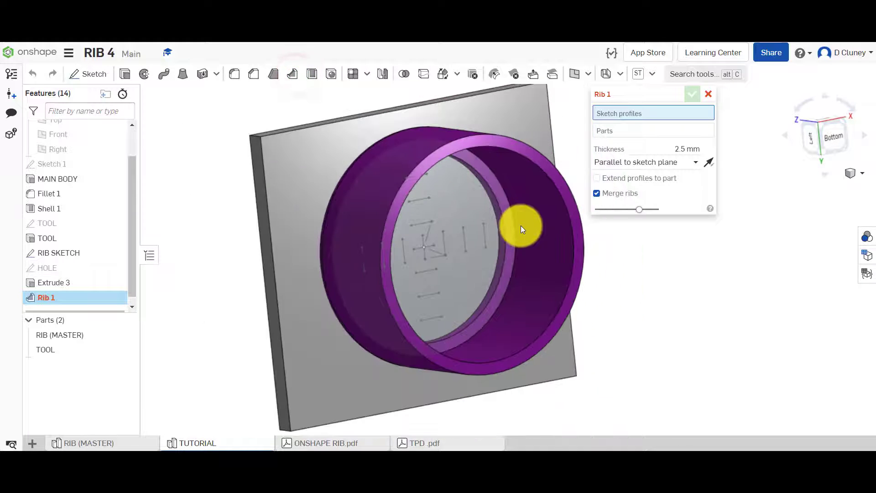
click(645, 114)
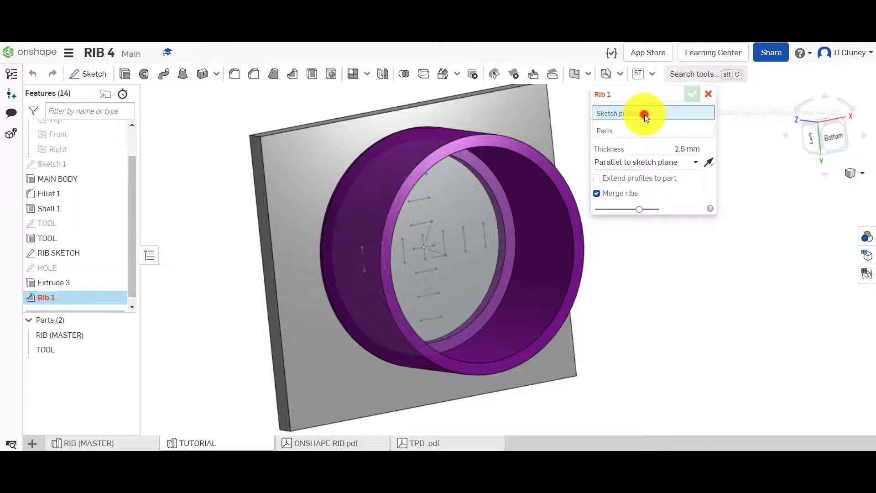
click(86, 253)
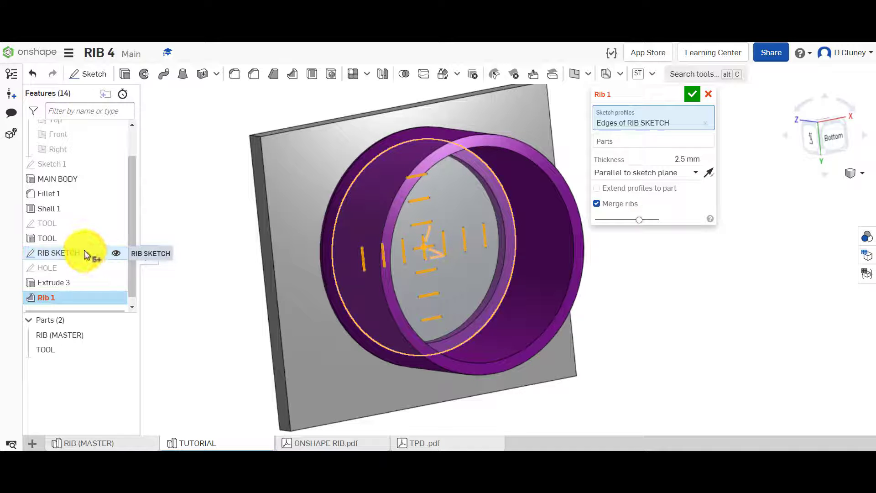
click(626, 142)
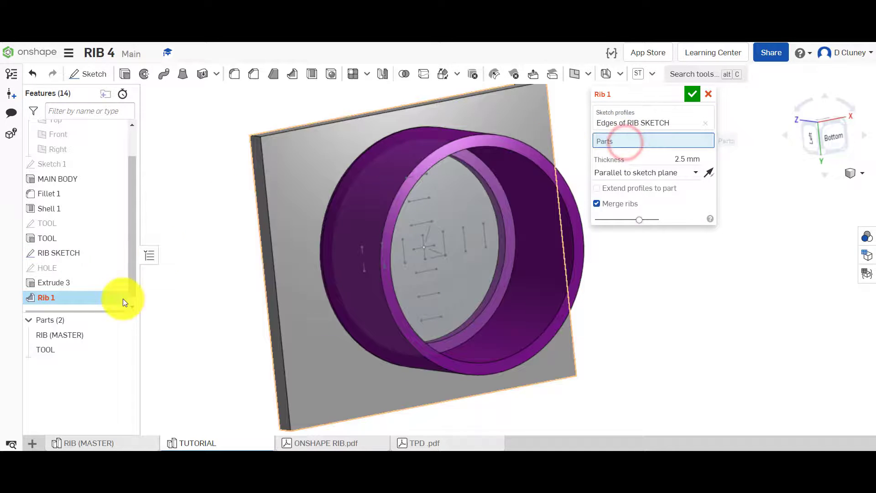
click(84, 336)
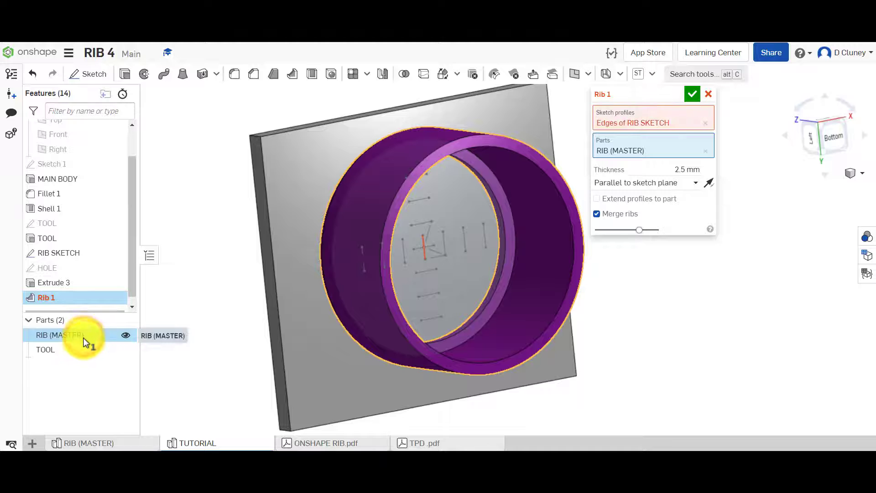
click(82, 350)
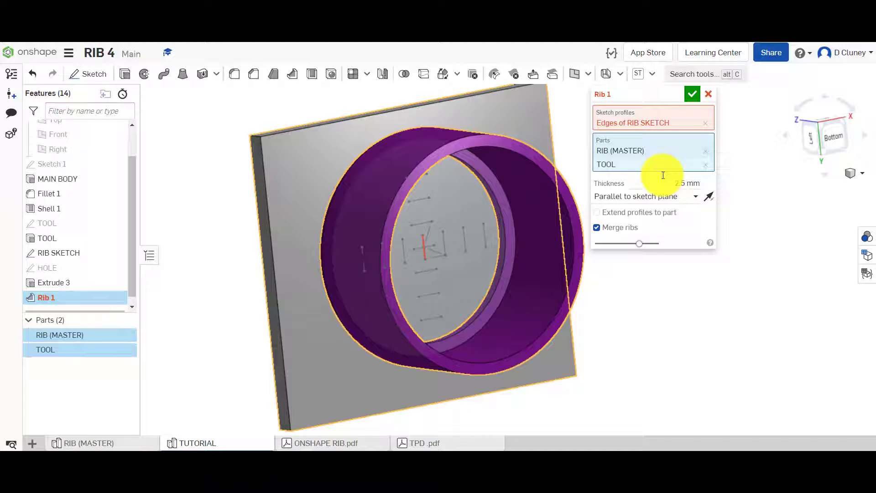
Step: Make the ribs normal to the sketch plane, extend profiles to part, and confirm the grid
click(655, 198)
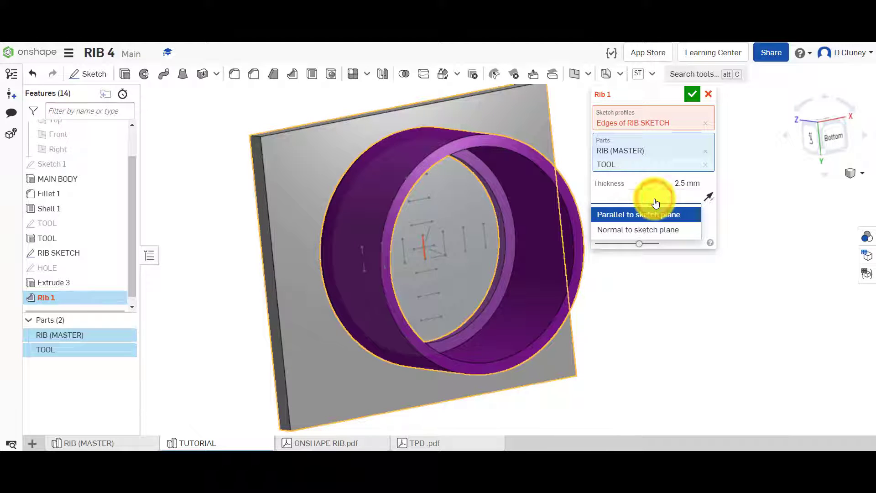
click(648, 230)
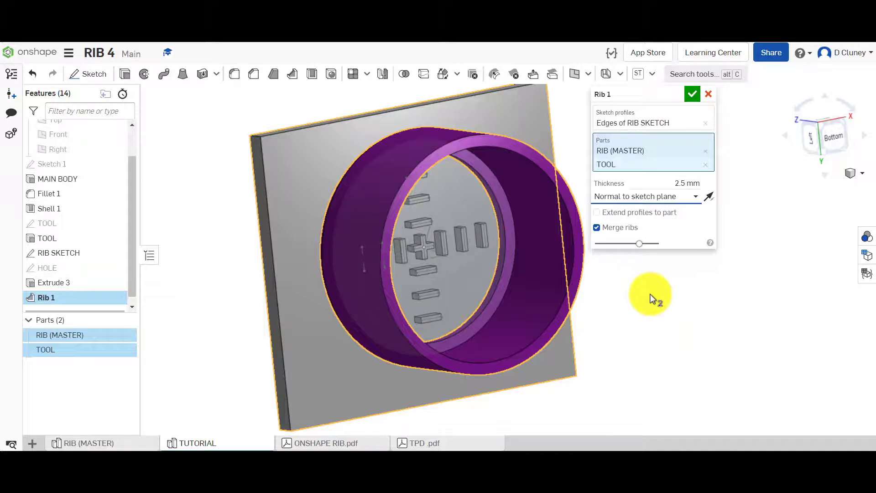
right_drag(655, 297, 509, 220)
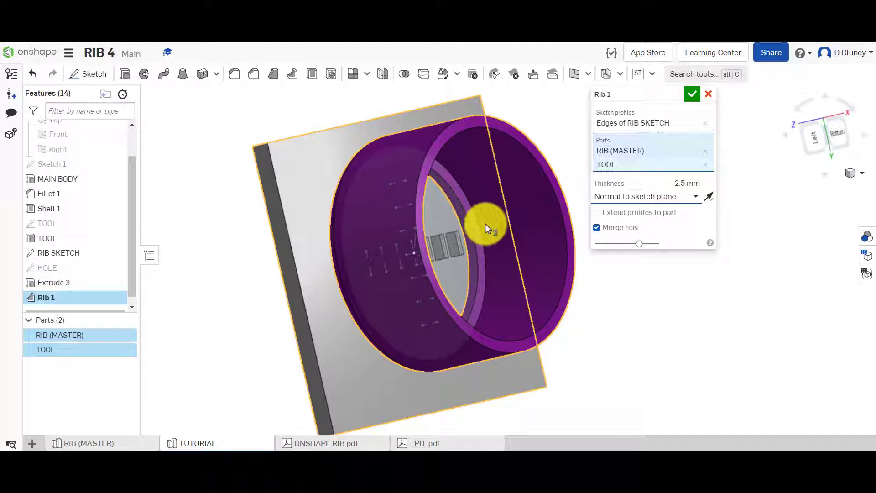
right_drag(642, 293, 448, 236)
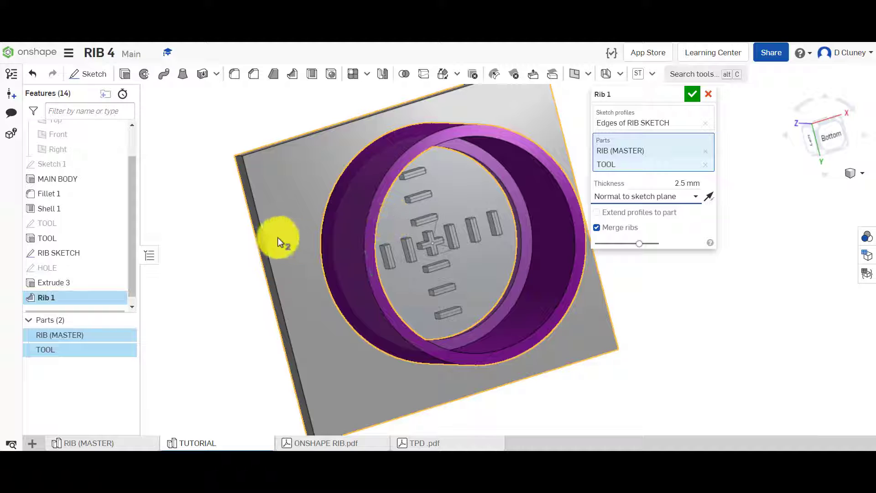
right_drag(260, 229, 236, 254)
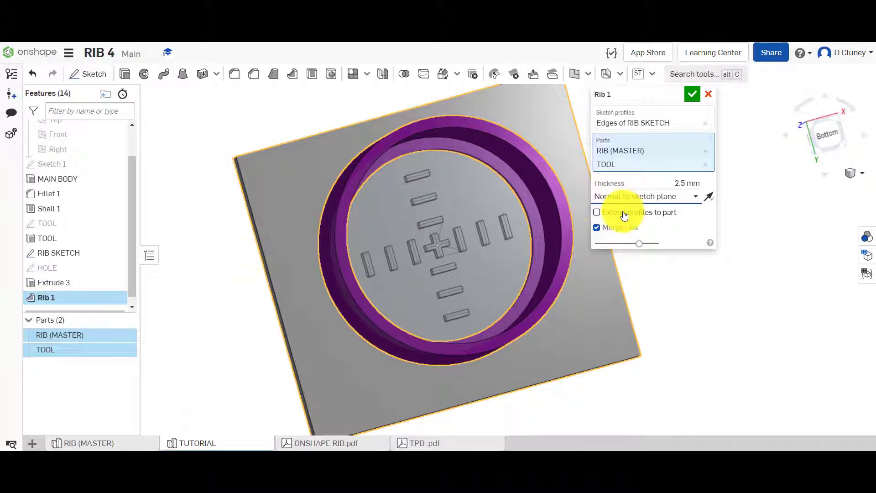
click(624, 213)
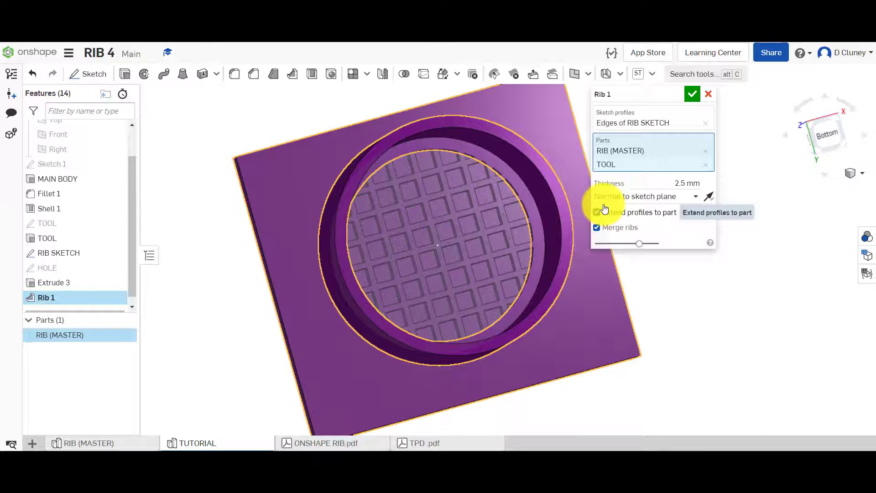
mouse_move(235, 221)
right_down()
mouse_move(303, 229)
mouse_move(241, 213)
right_up()
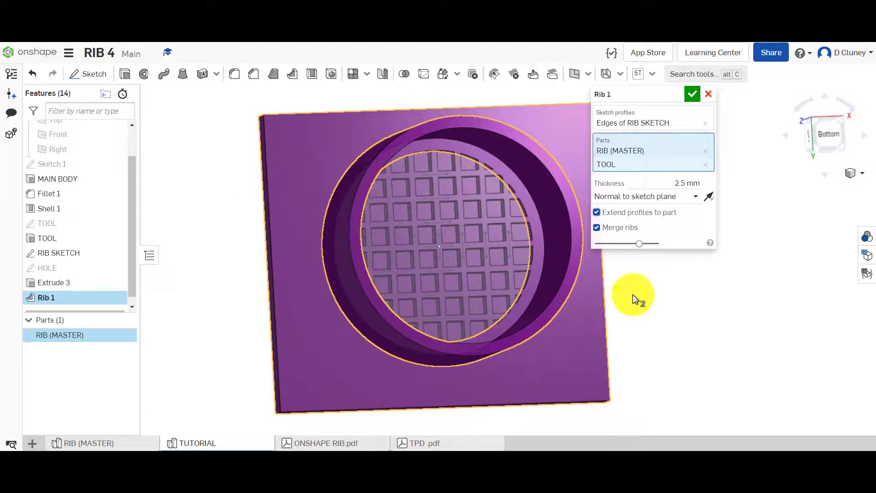
right_drag(617, 288, 665, 303)
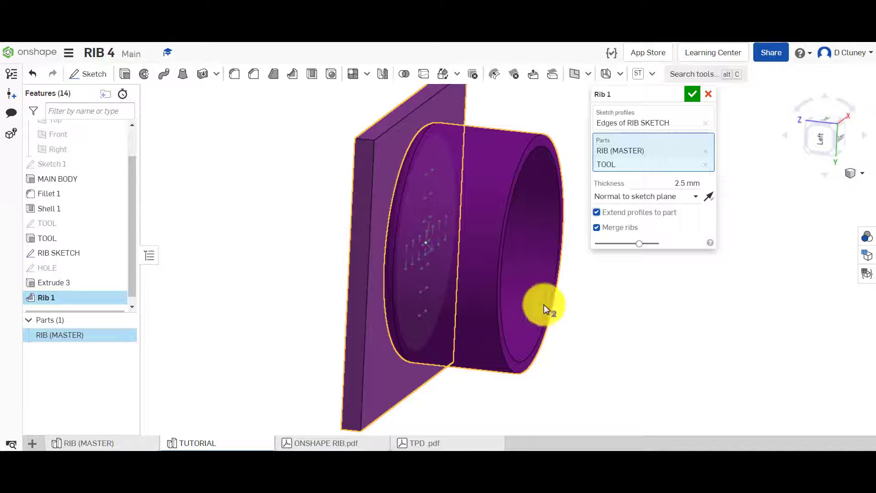
right_drag(604, 308, 558, 306)
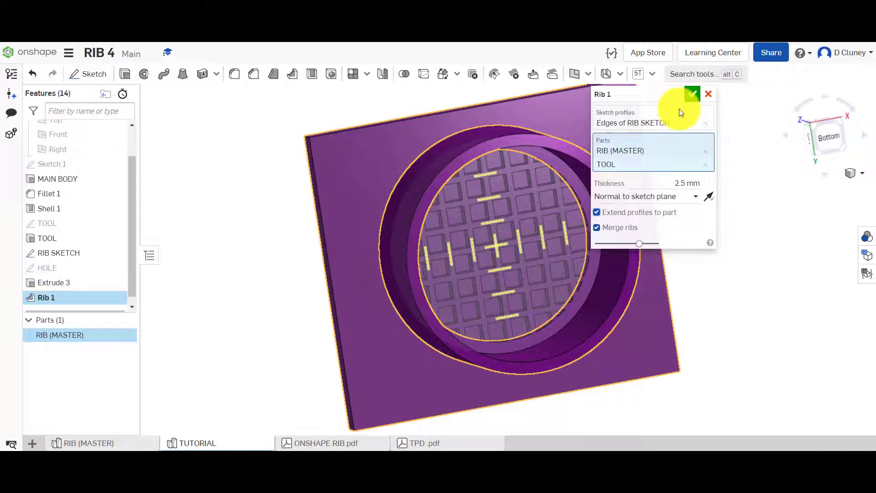
click(691, 94)
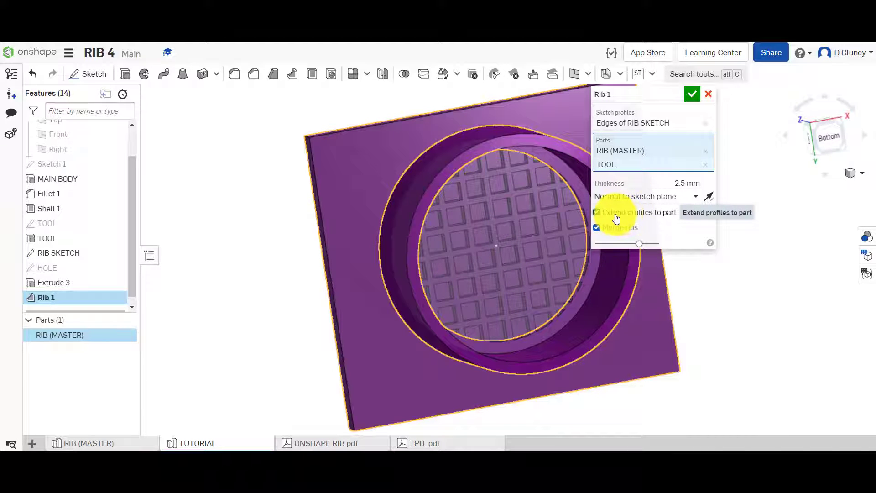
Step: Commit the rib grid, then split the cap body at the TOOL plate face
click(693, 94)
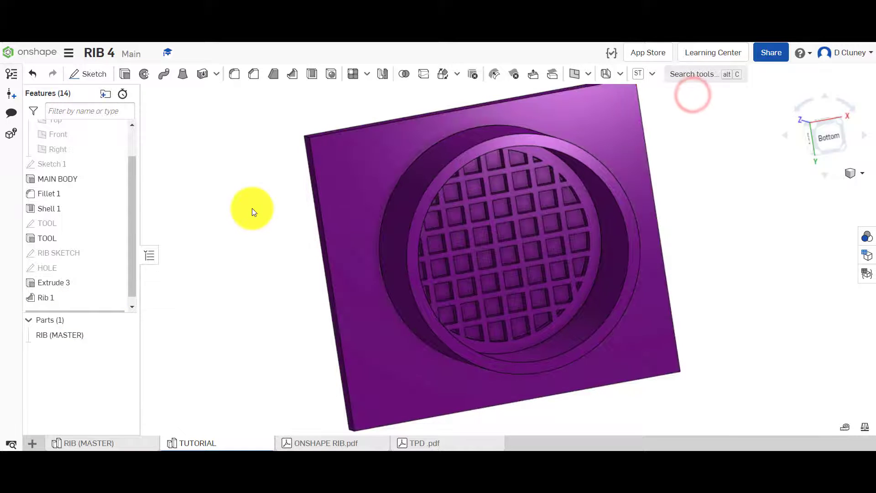
right_drag(252, 209, 266, 251)
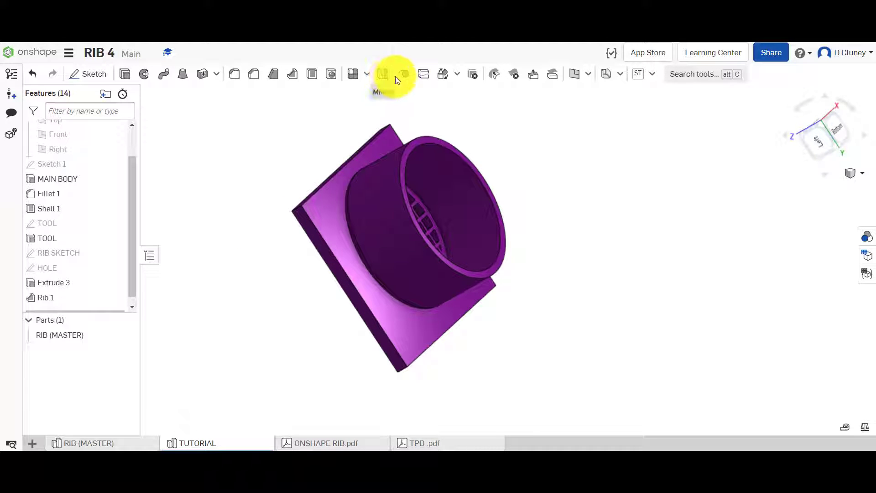
click(426, 74)
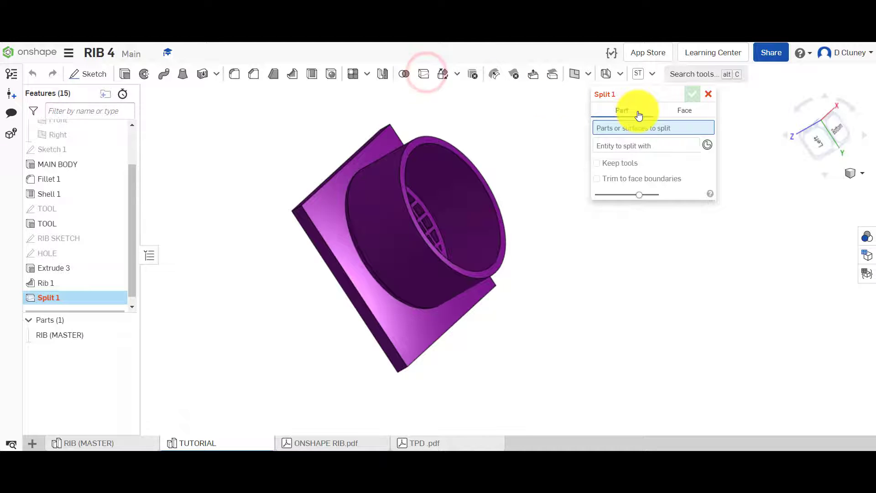
click(387, 225)
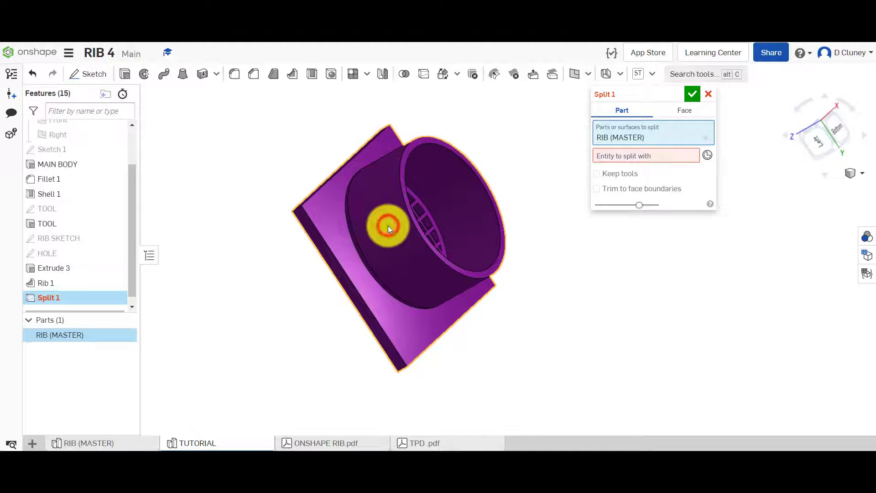
click(629, 155)
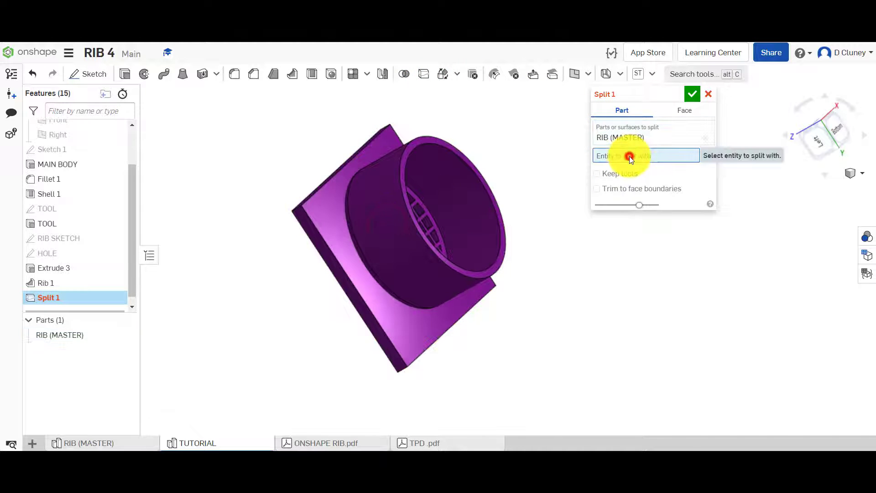
click(352, 270)
right_drag(532, 228, 558, 209)
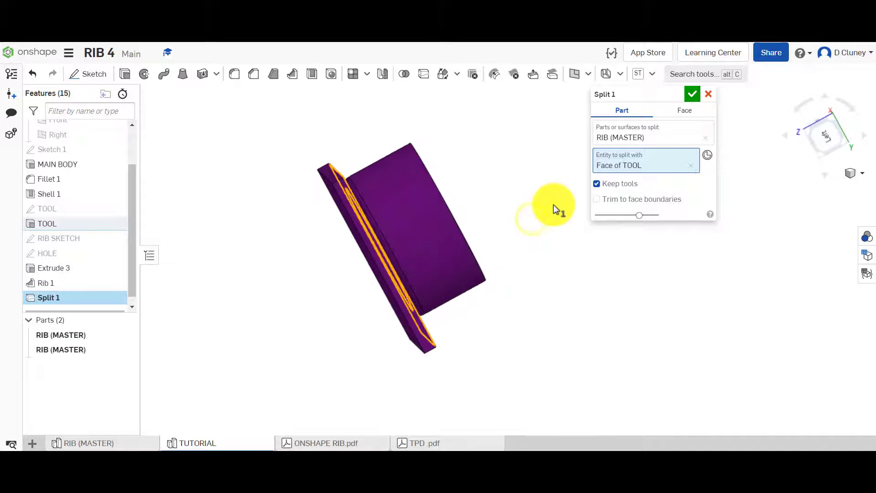
click(692, 96)
Step: Hide the separated plate part and orbit to view the ribbed cylinder
drag(98, 350, 126, 353)
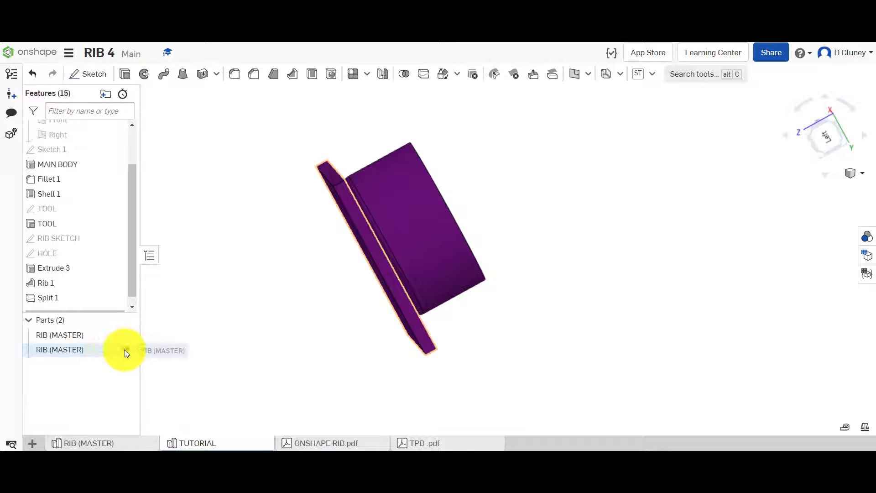
click(124, 350)
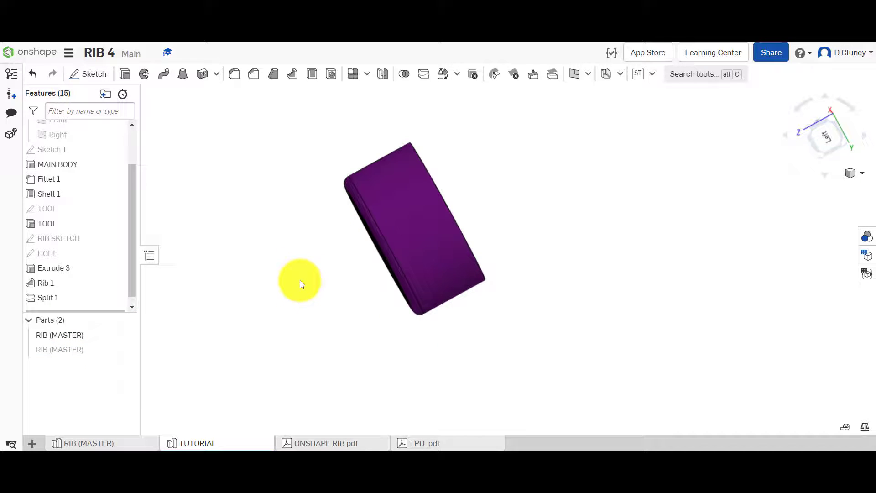
right_drag(304, 301, 355, 268)
scroll(354, 168, up, 5)
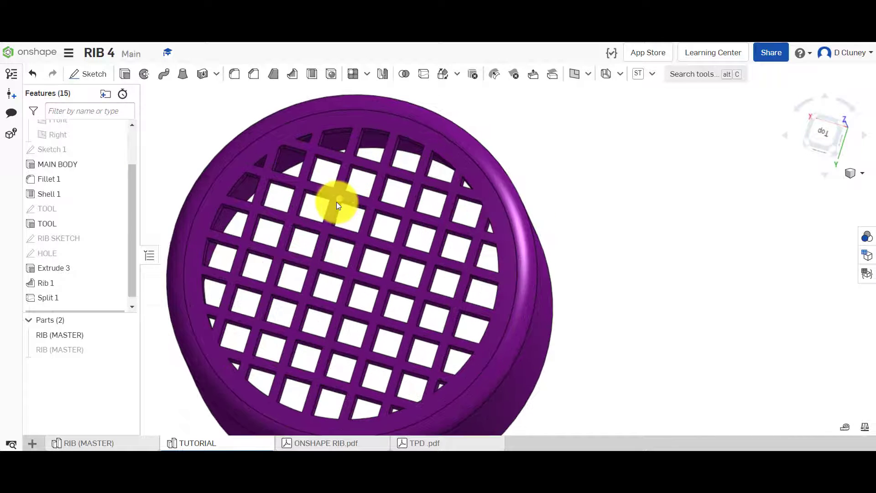
scroll(581, 251, down, 5)
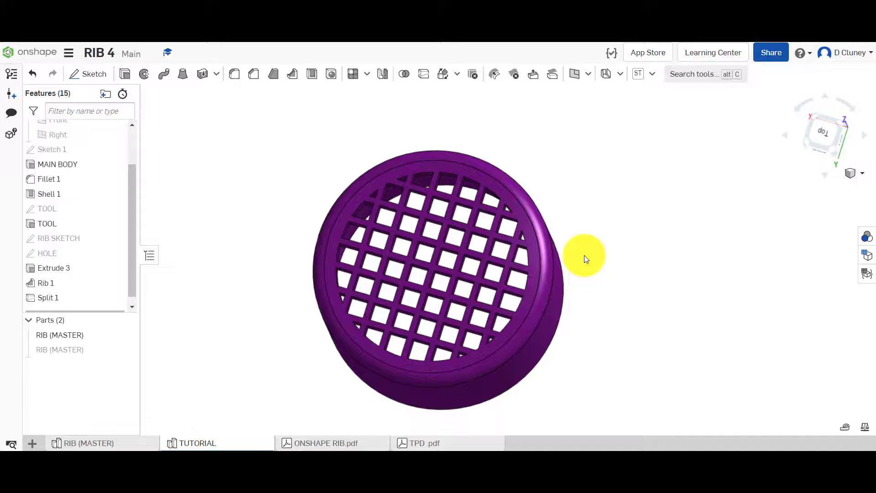
right_drag(584, 256, 588, 231)
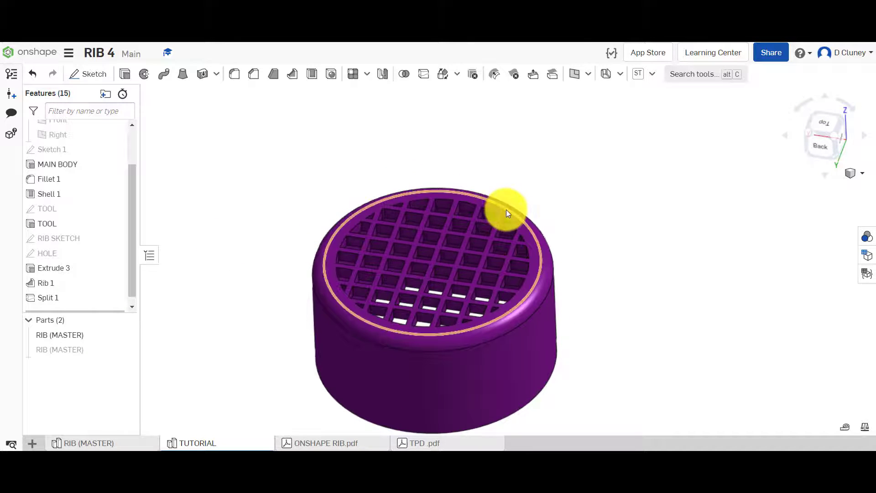
scroll(505, 209, up, 5)
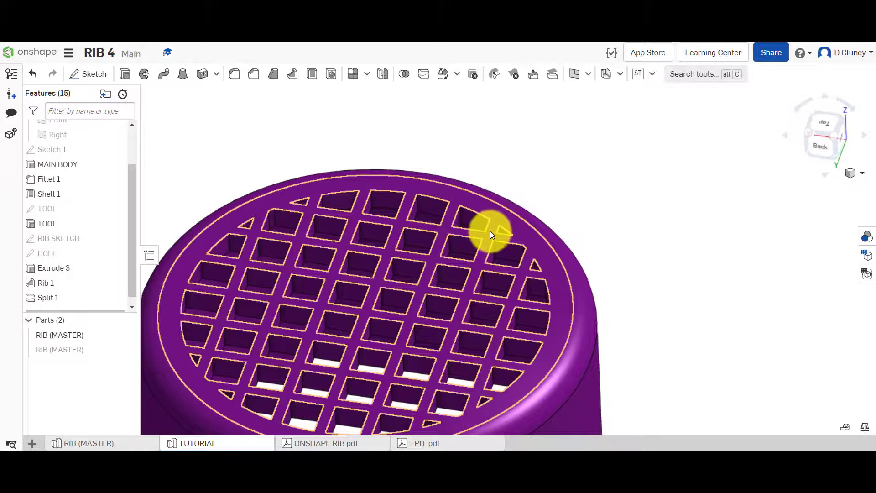
scroll(298, 183, down, 5)
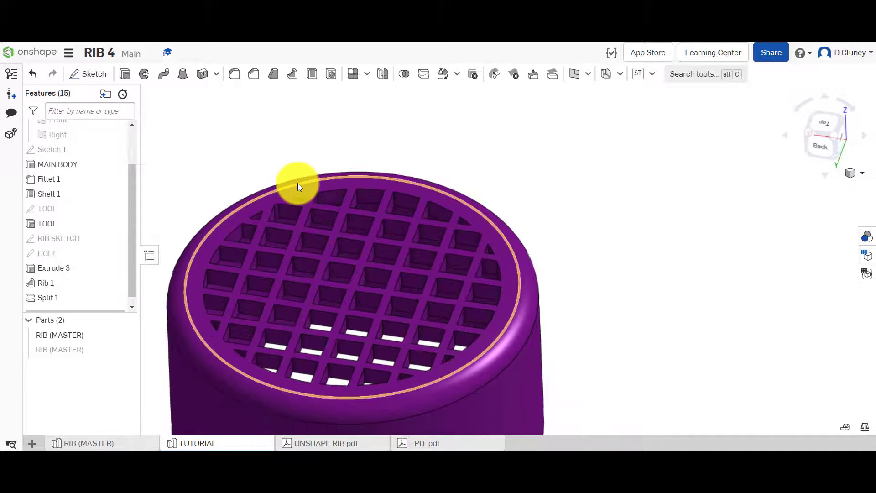
Step: Sketch a Ø80 circle centred on the origin on the grid's top face
scroll(317, 258, up, 5)
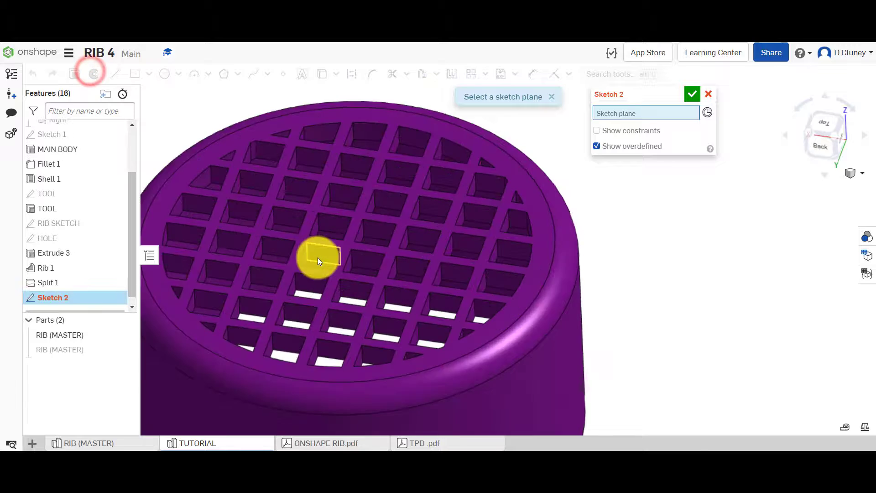
click(353, 245)
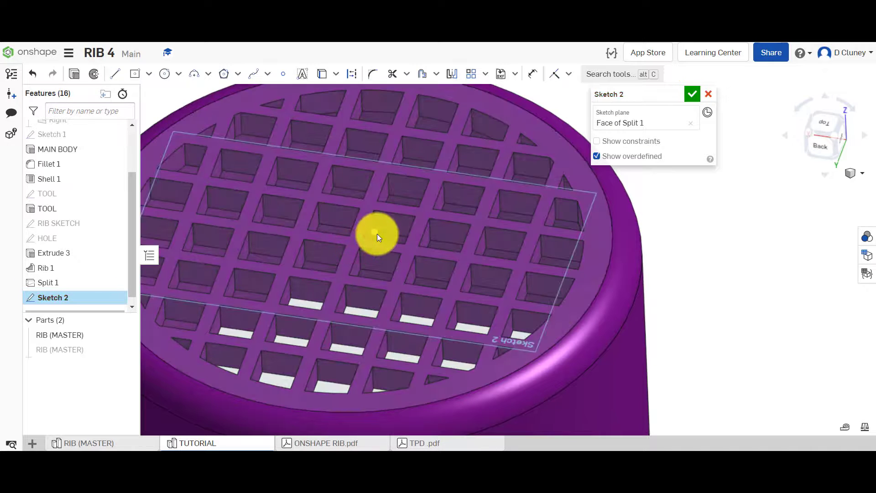
key(n)
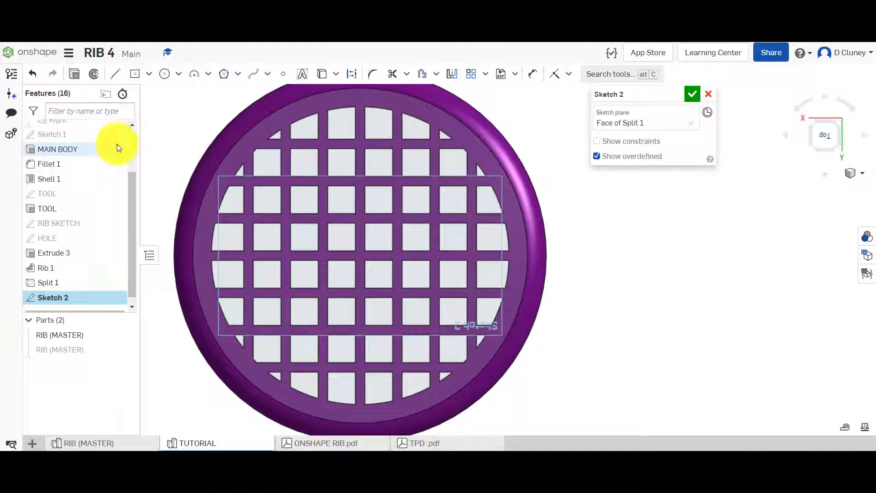
scroll(117, 144, up, 3)
click(120, 144)
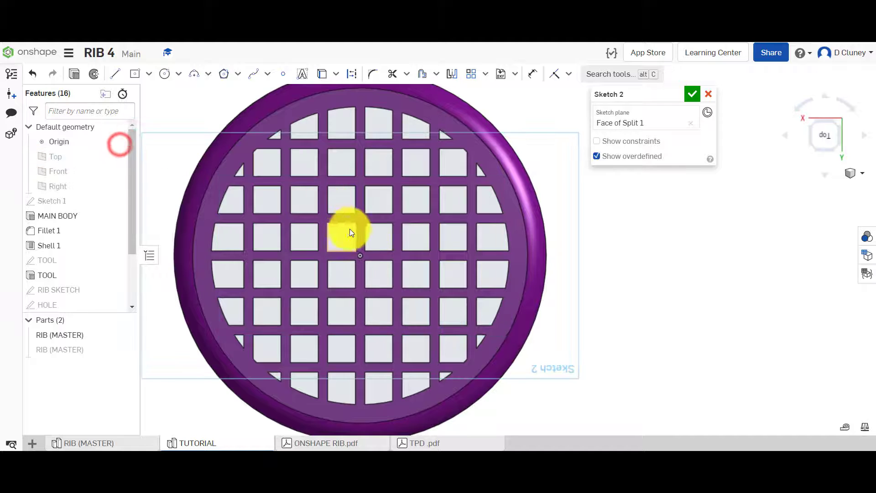
key(c)
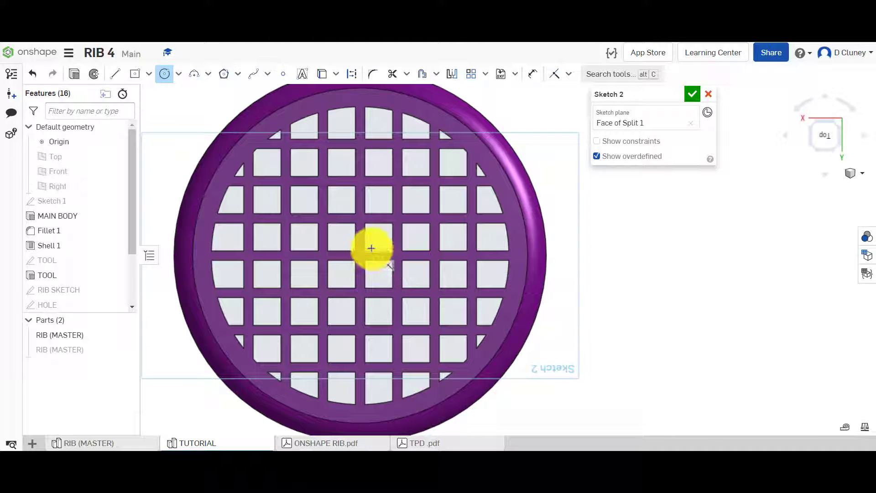
click(357, 256)
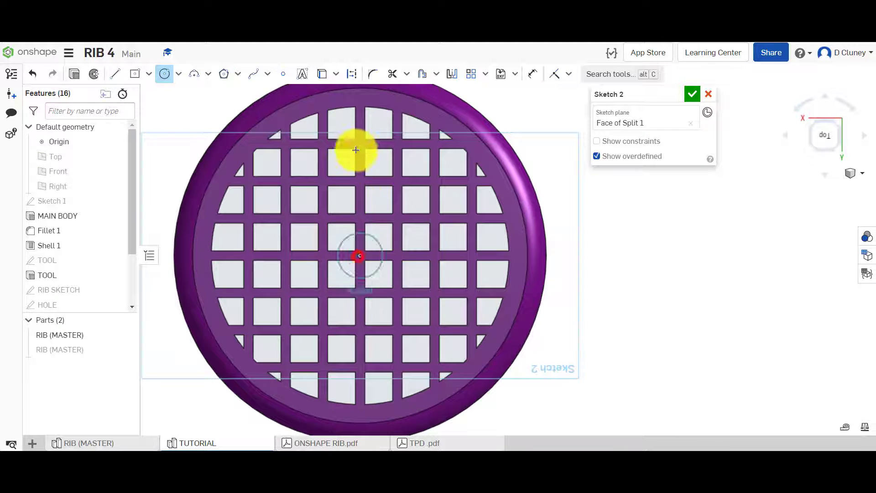
click(364, 108)
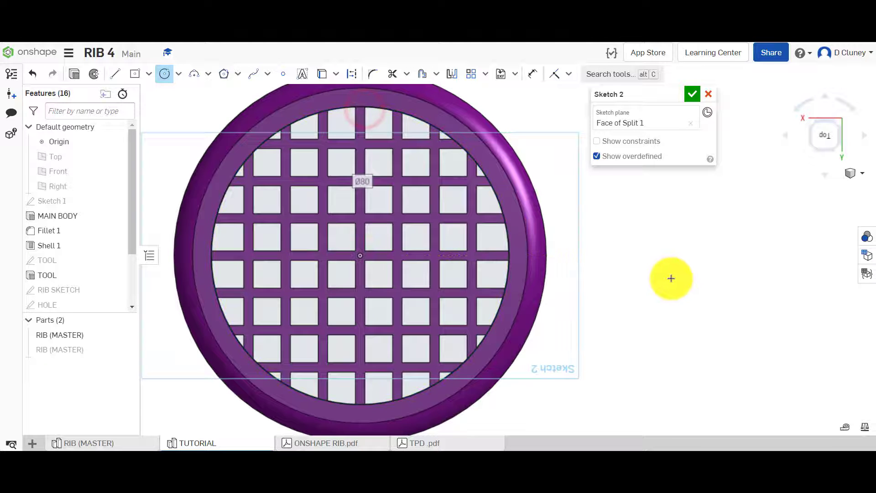
Step: Extrude the circle as a 2 mm Remove cut, flipped into the part
click(74, 74)
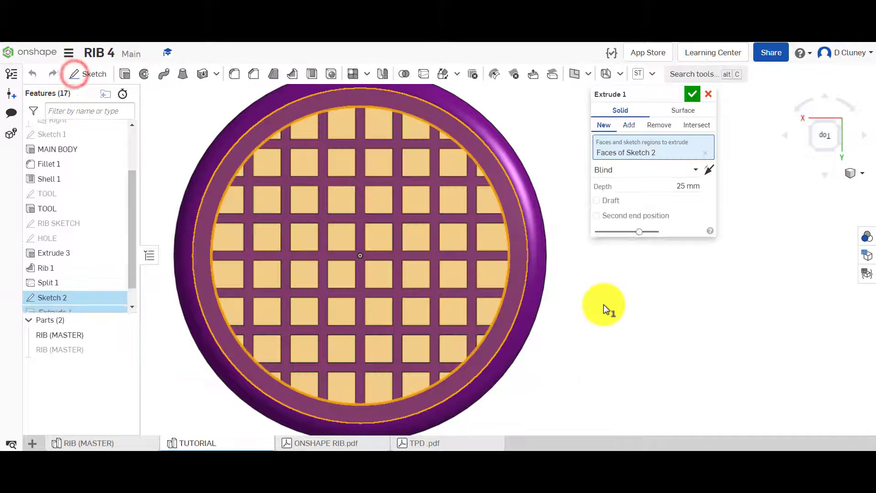
right_drag(608, 307, 576, 235)
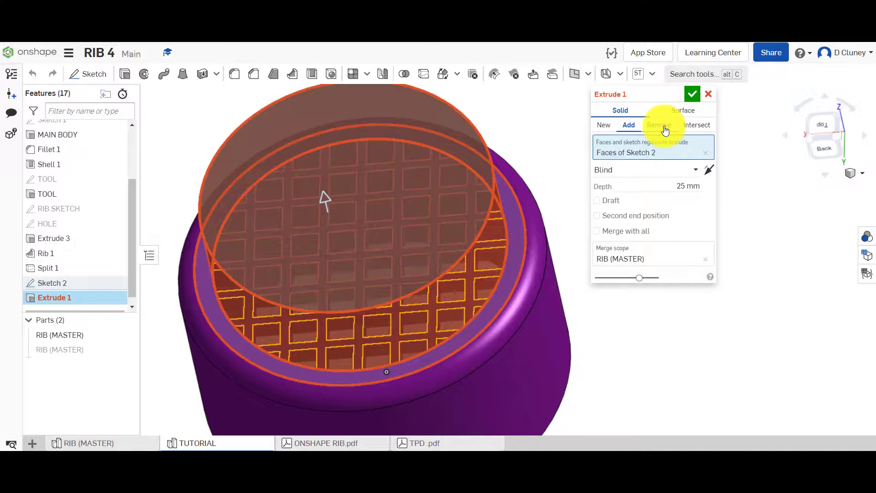
click(660, 125)
click(695, 183)
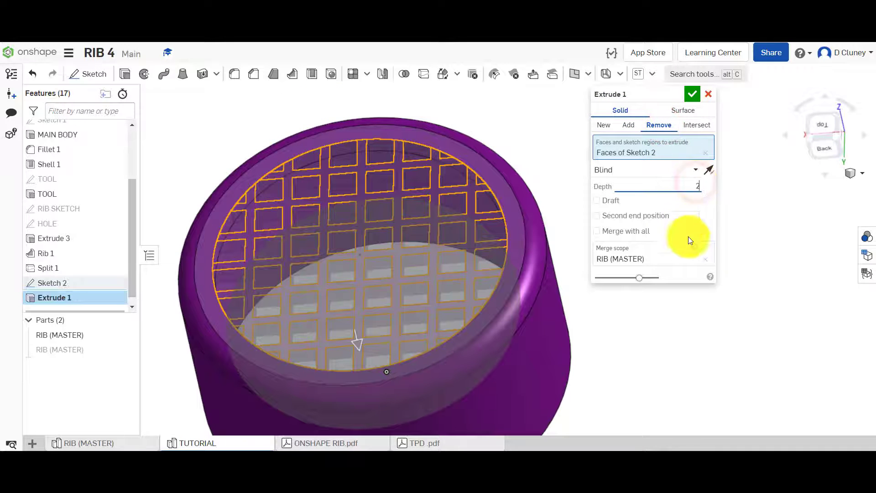
text(2)
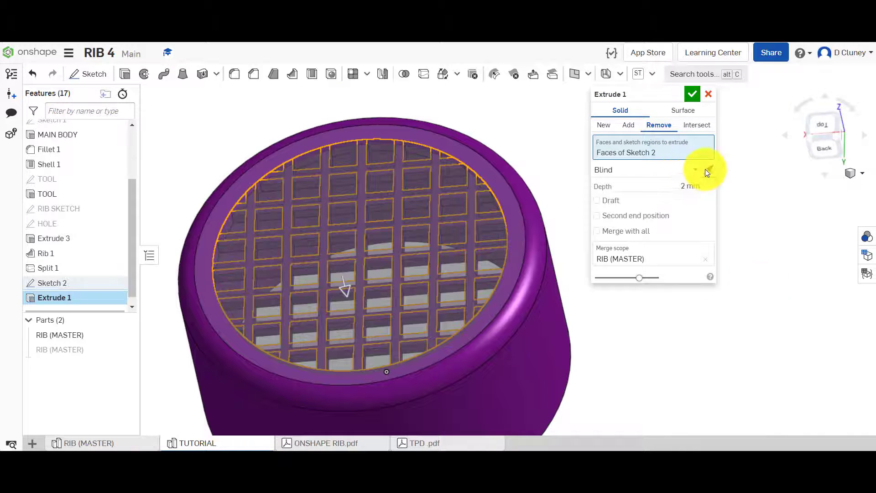
click(710, 170)
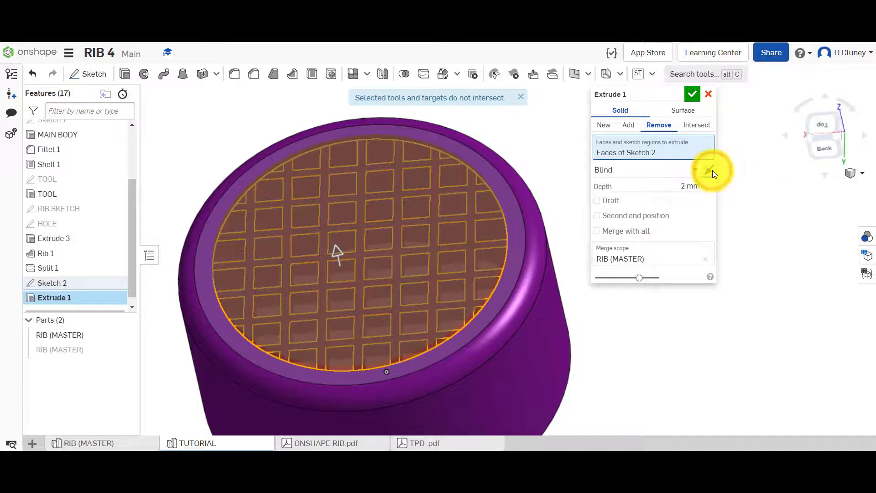
click(691, 94)
right_drag(629, 254, 371, 185)
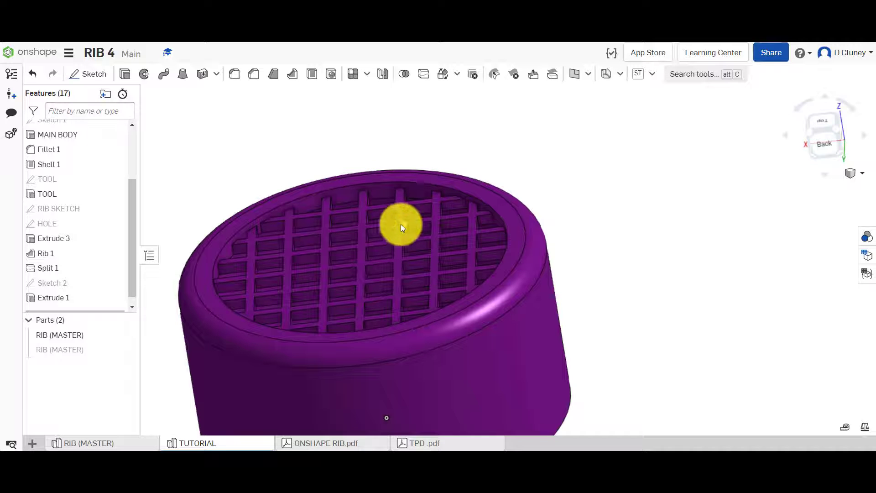
Step: Select Split 1 through Extrude 1 in the feature list and delete them
right_drag(582, 191, 568, 218)
scroll(178, 246, up, 2)
scroll(178, 246, down, 4)
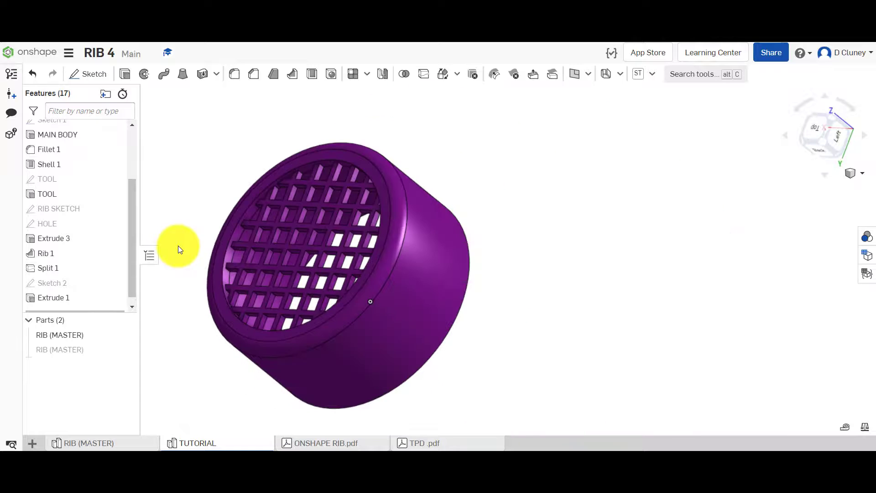
scroll(132, 295, down, 1)
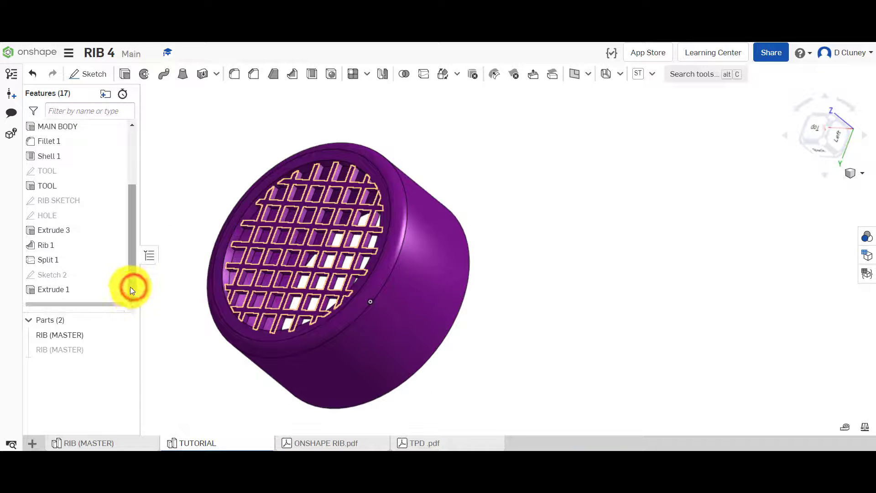
click(130, 293)
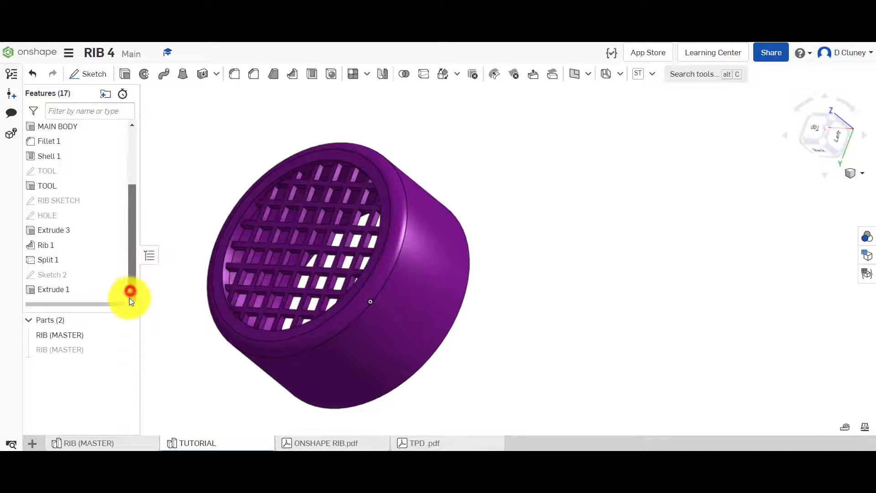
click(65, 289)
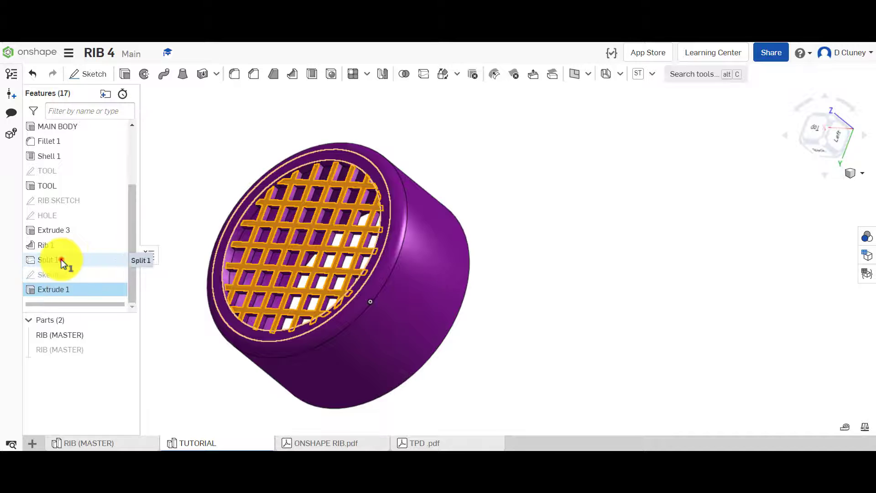
shift+click(61, 261)
right_click(61, 260)
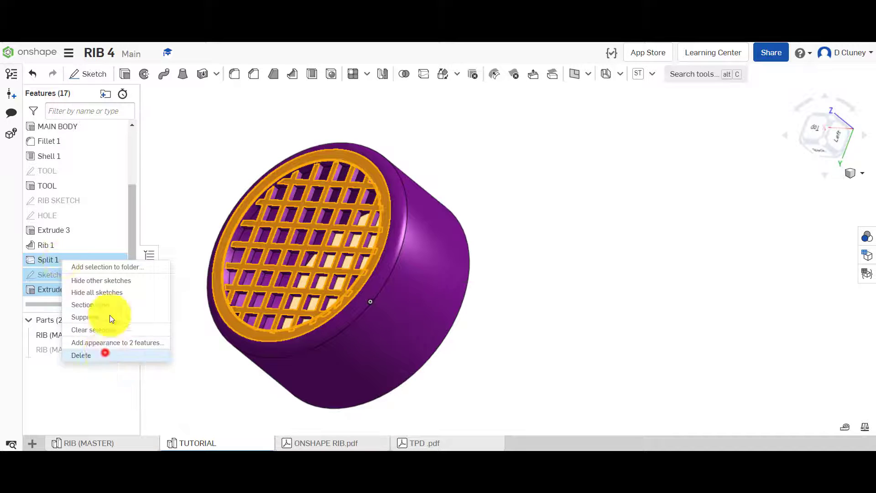
click(105, 354)
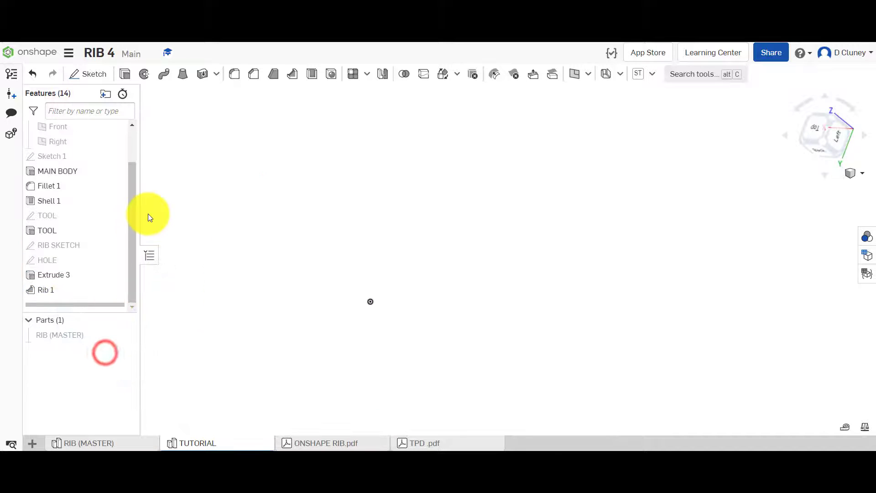
Step: Show the RIB (MASTER) part again and delete the Rib 1 feature
click(128, 337)
right_drag(573, 242, 434, 249)
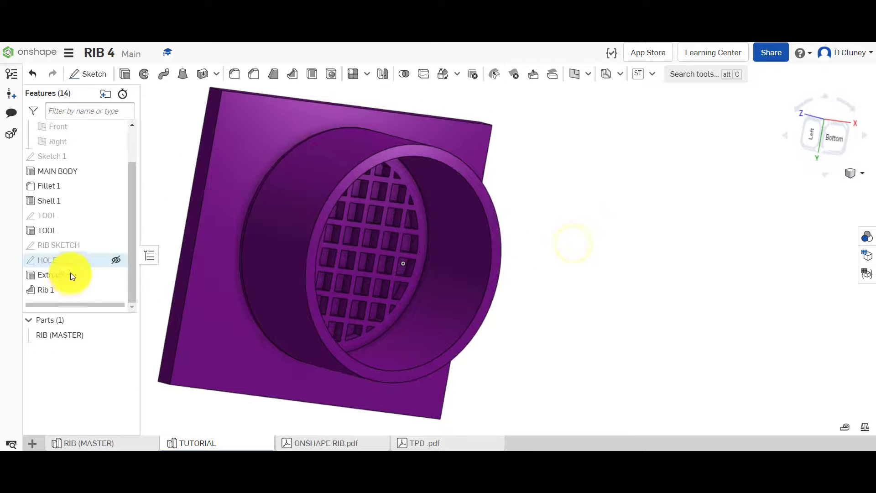
right_click(67, 286)
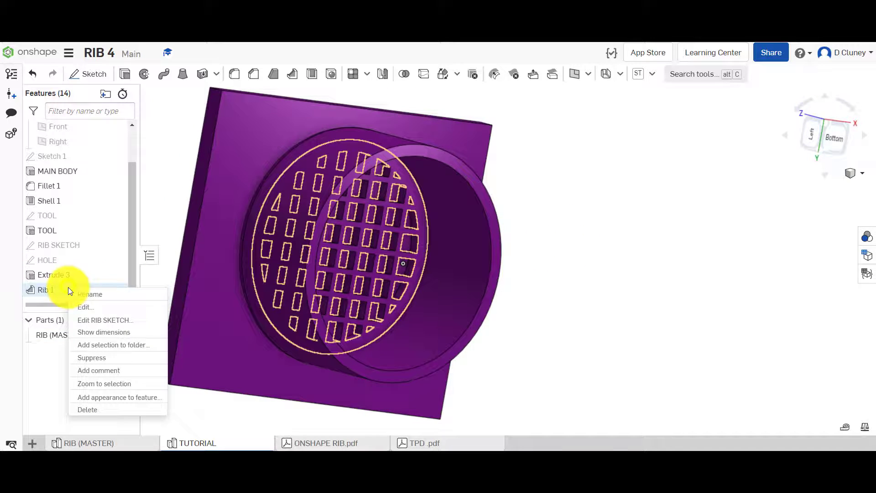
click(136, 411)
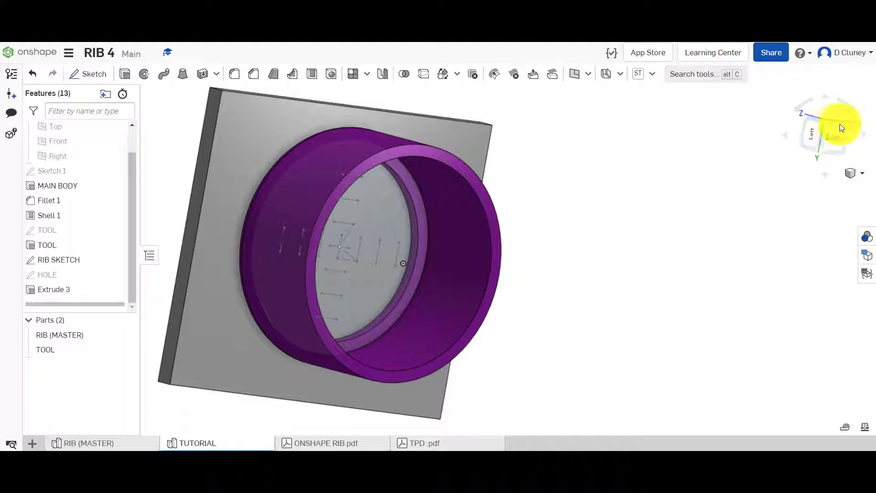
Step: Start a new Rib using RIB SKETCH profiles on the purple cap and TOOL plate
right_drag(779, 137, 640, 240)
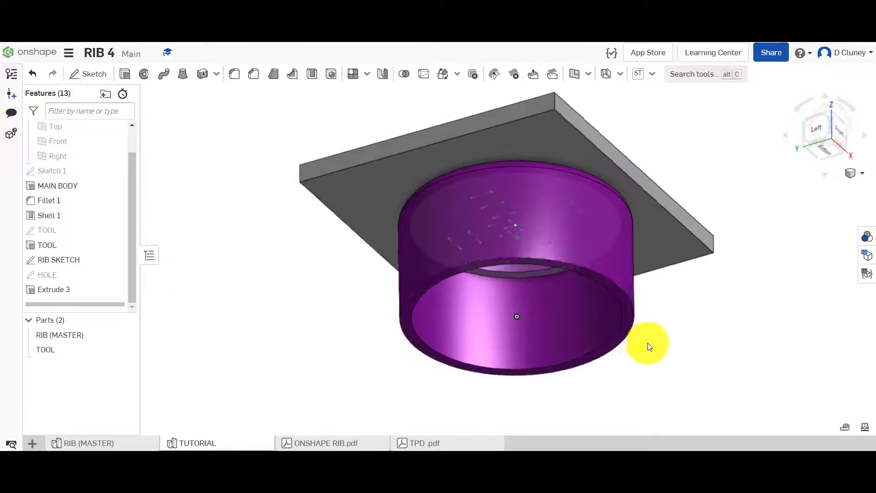
right_drag(646, 345, 668, 303)
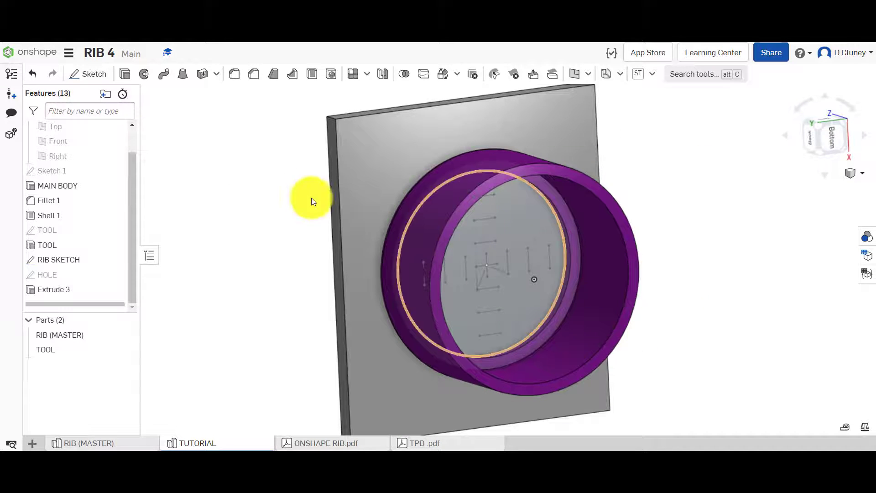
click(293, 76)
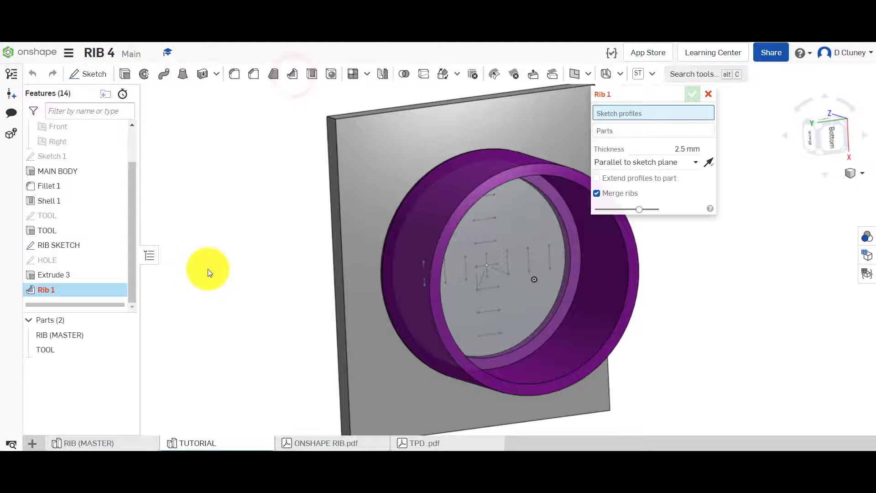
click(83, 245)
click(651, 141)
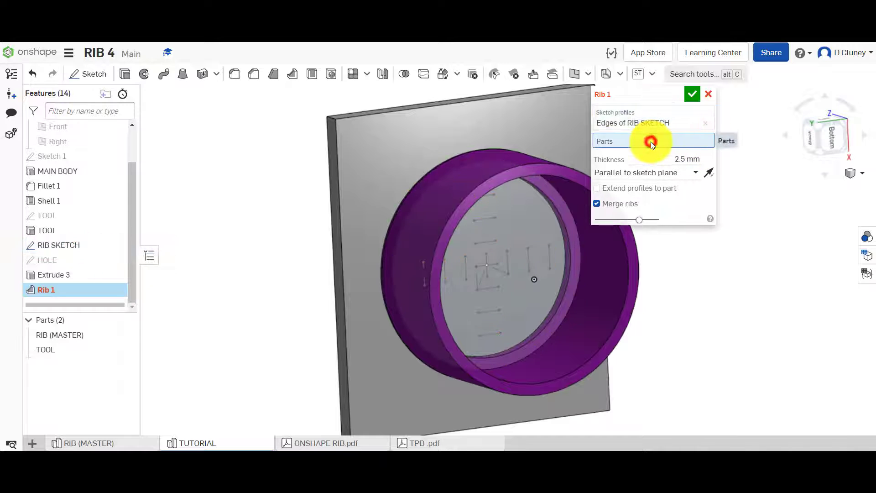
click(431, 205)
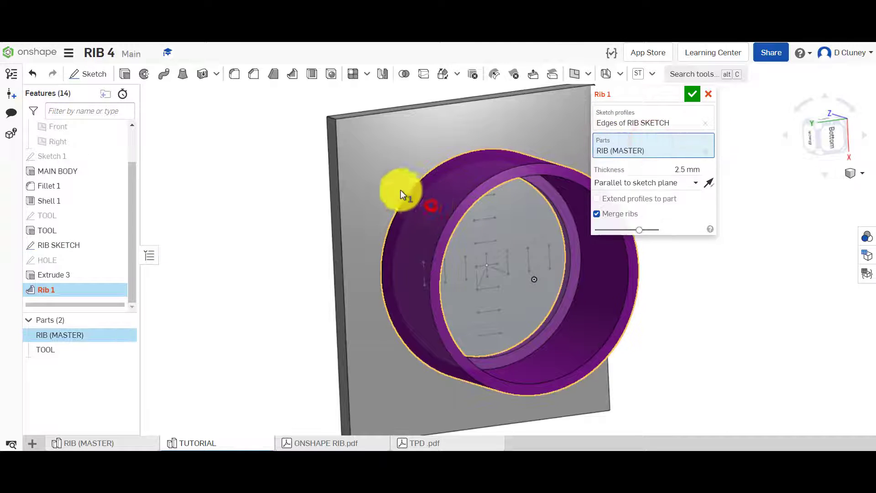
click(99, 352)
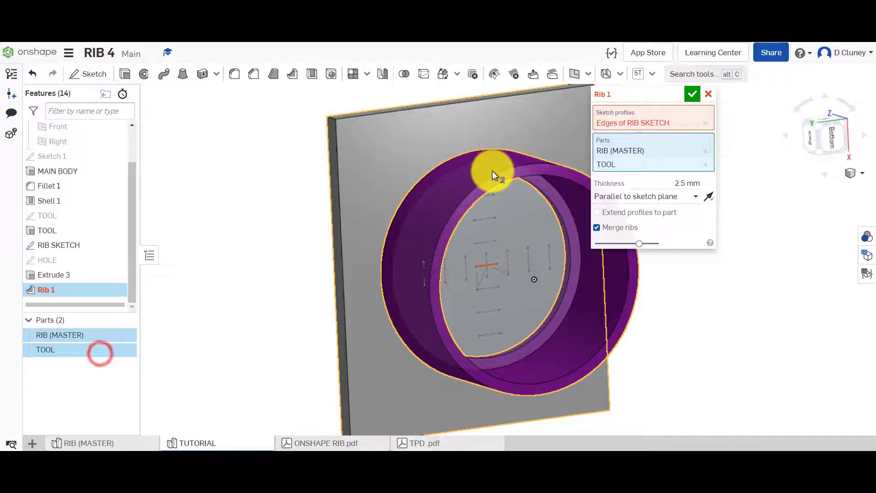
Step: Set the ribs normal to the sketch plane, turn off Merge ribs, and extend profiles to part
click(682, 195)
click(655, 229)
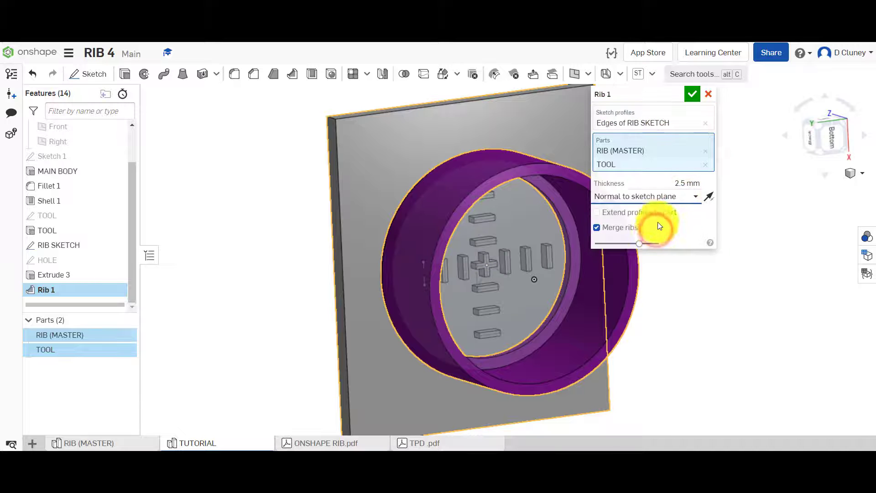
click(620, 229)
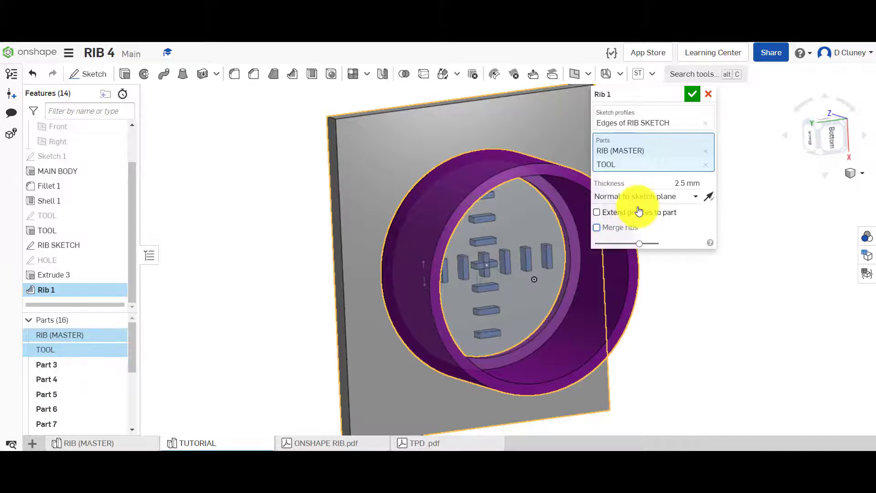
click(638, 210)
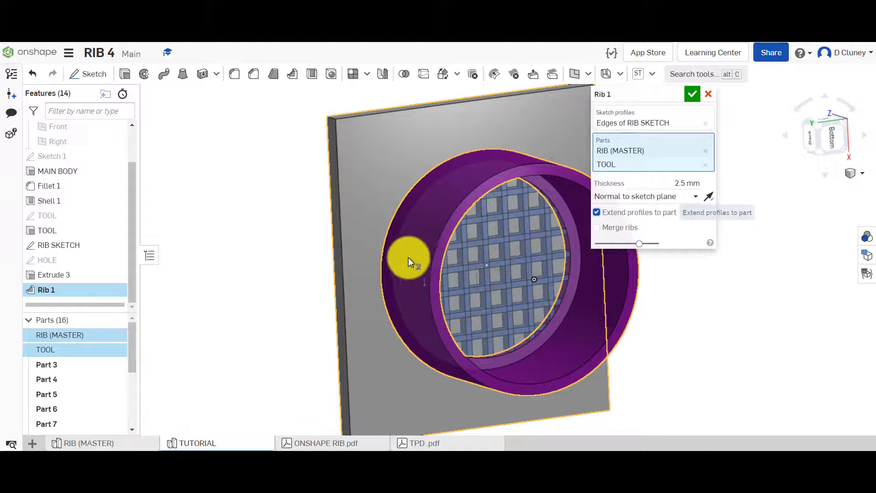
scroll(555, 226, up, 5)
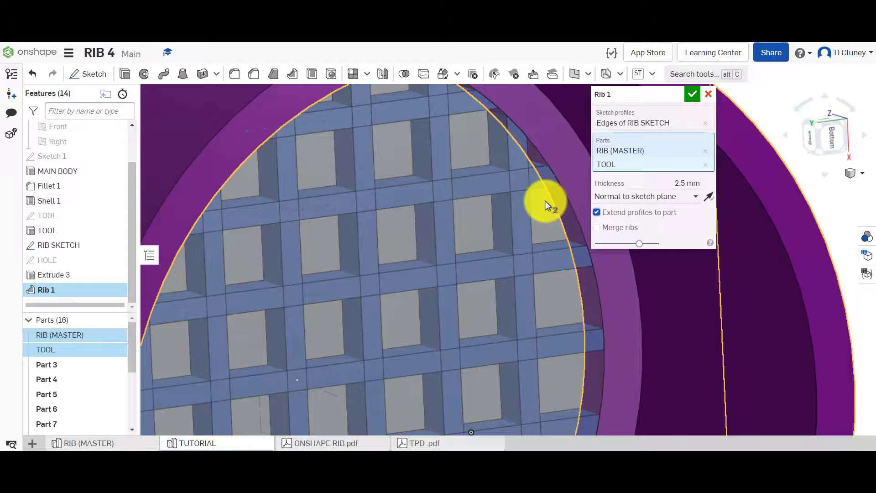
scroll(545, 201, down, 5)
Step: Confirm the Rib 1 feature
click(692, 95)
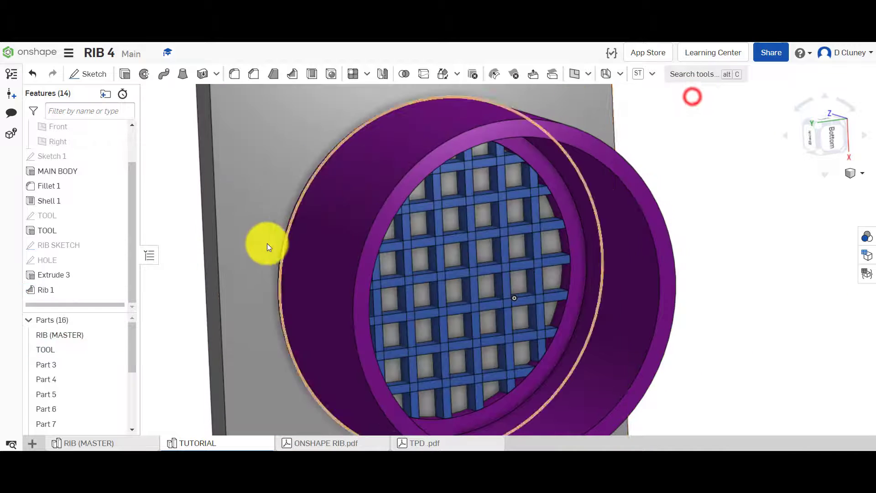
scroll(210, 267, down, 3)
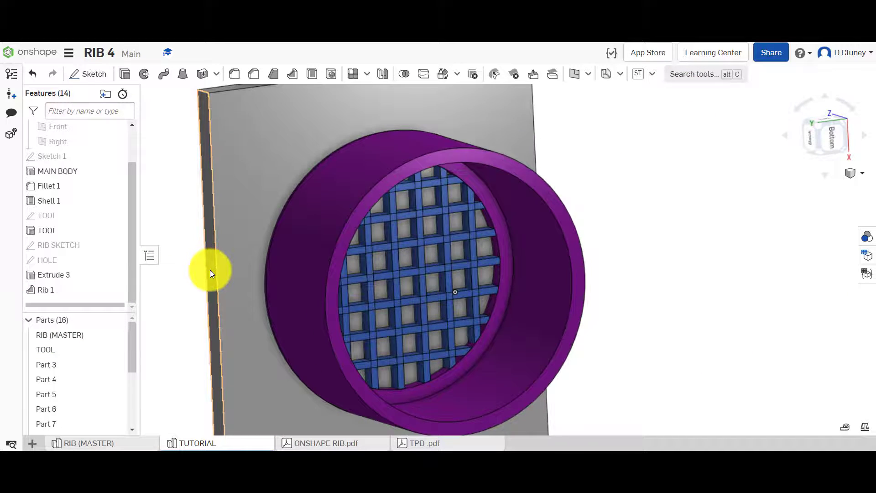
scroll(210, 269, down, 3)
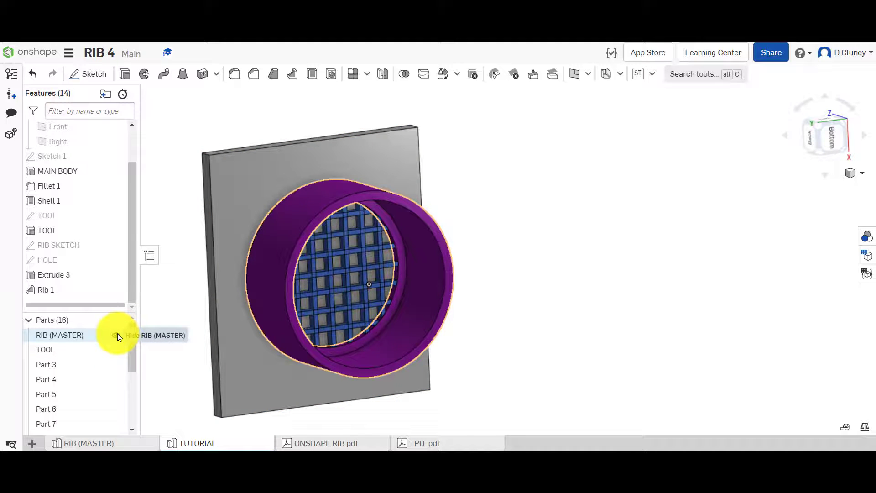
Step: Hide RIB (MASTER) and TOOL to inspect the ribs, then show RIB (MASTER) again
click(117, 333)
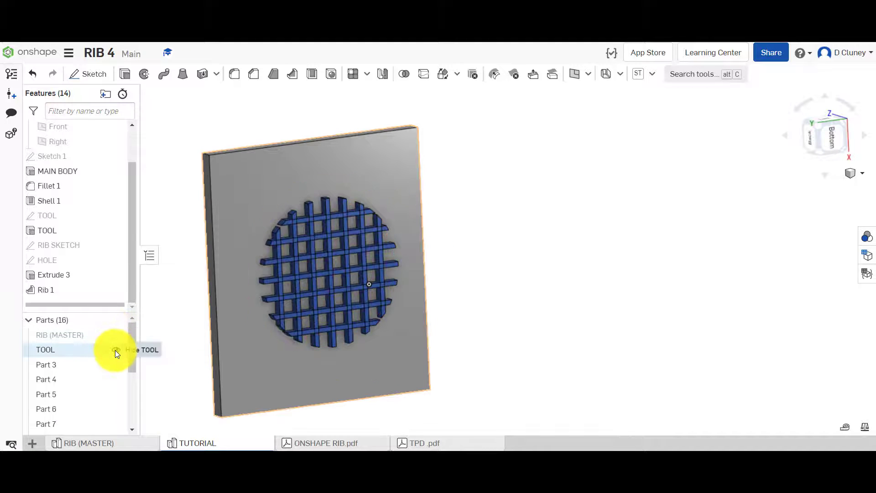
click(115, 349)
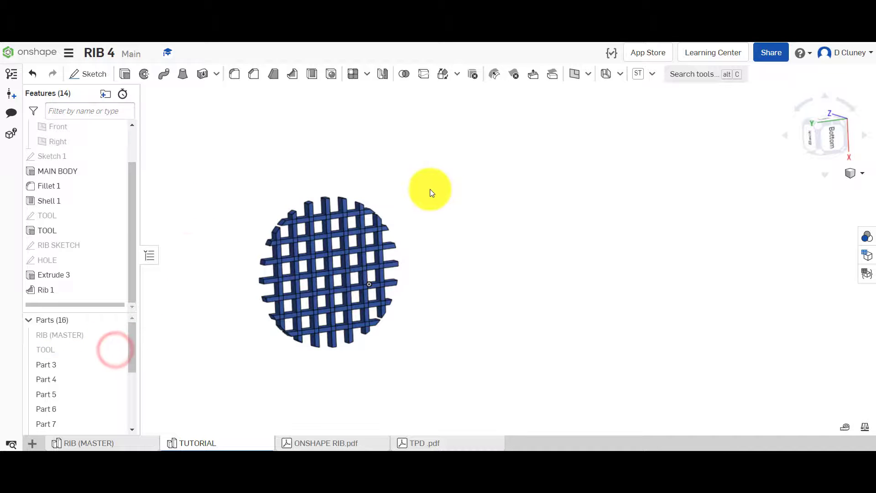
right_drag(430, 189, 262, 236)
scroll(338, 242, up, 3)
scroll(262, 234, down, 5)
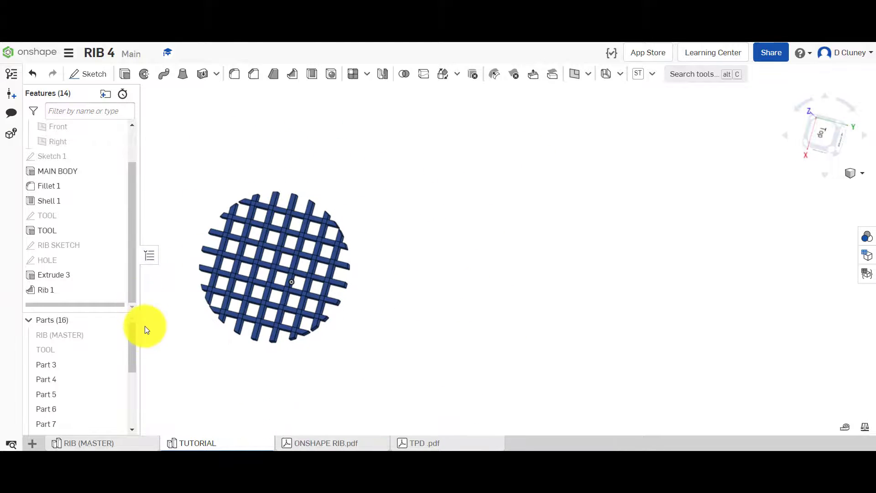
click(116, 336)
right_drag(342, 153, 418, 64)
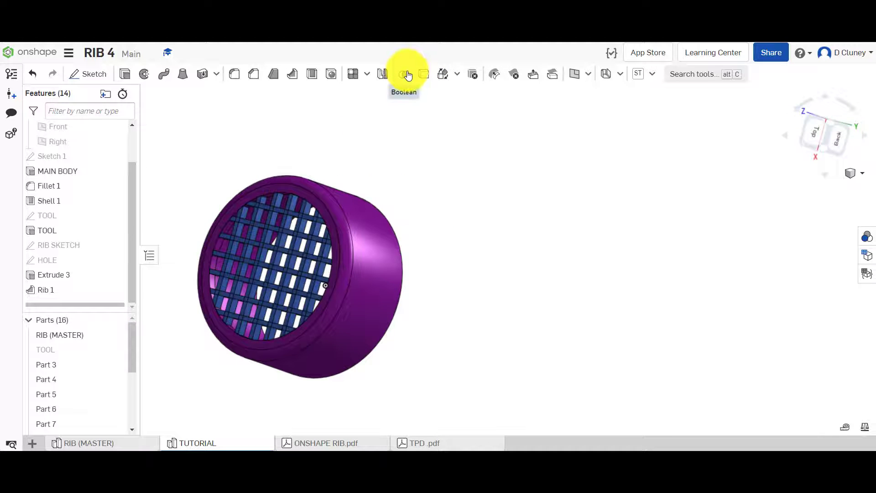
Step: Union Parts 3 through 16 with RIB (MASTER) in Boolean 1
click(408, 75)
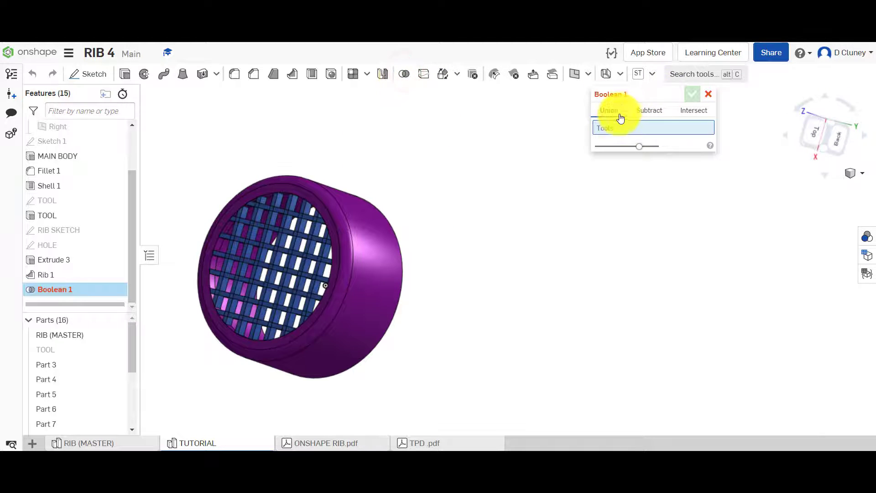
click(128, 354)
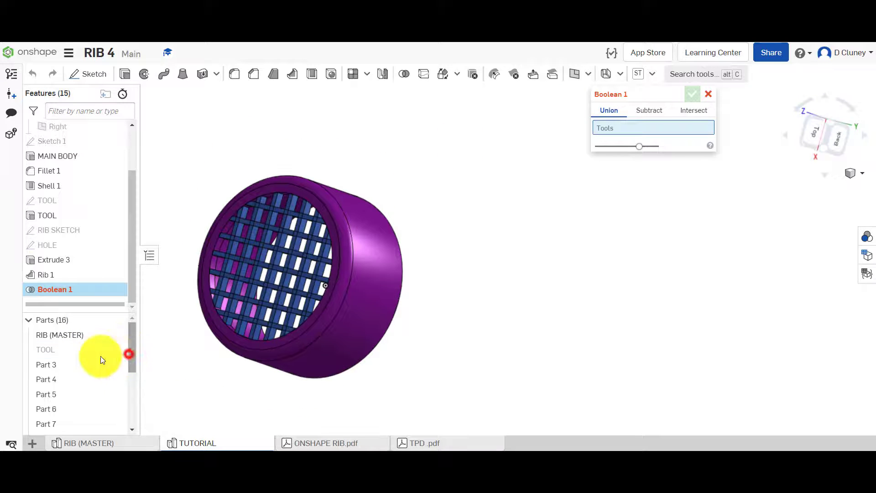
click(86, 363)
drag(129, 350, 137, 434)
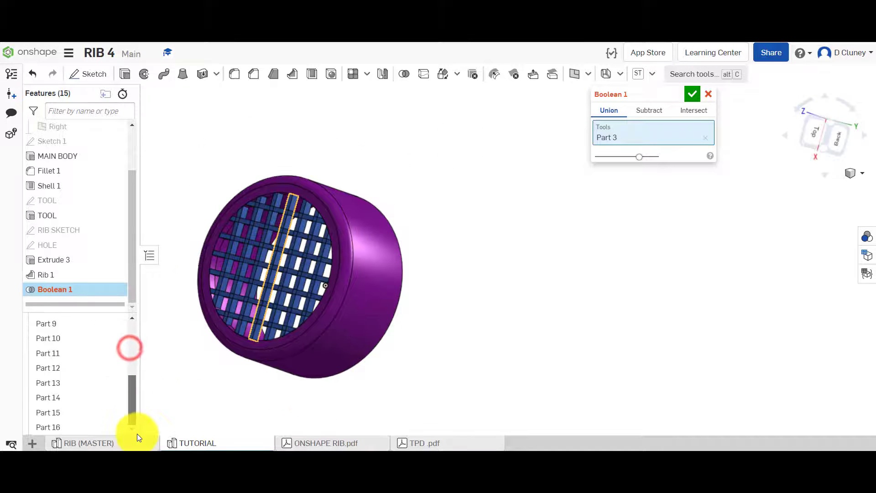
shift+click(69, 427)
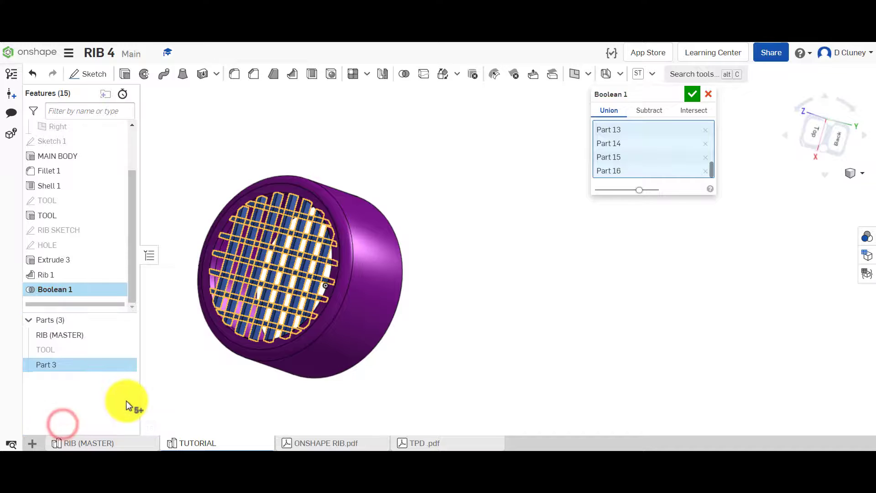
click(94, 340)
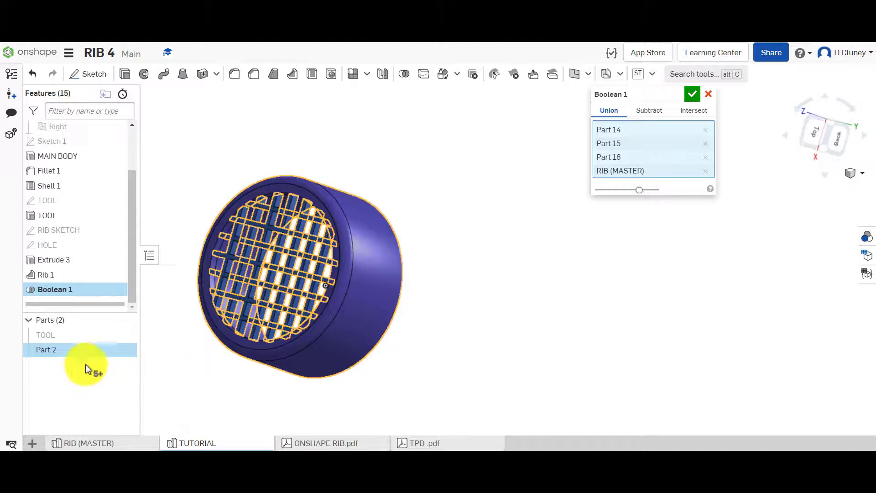
click(693, 94)
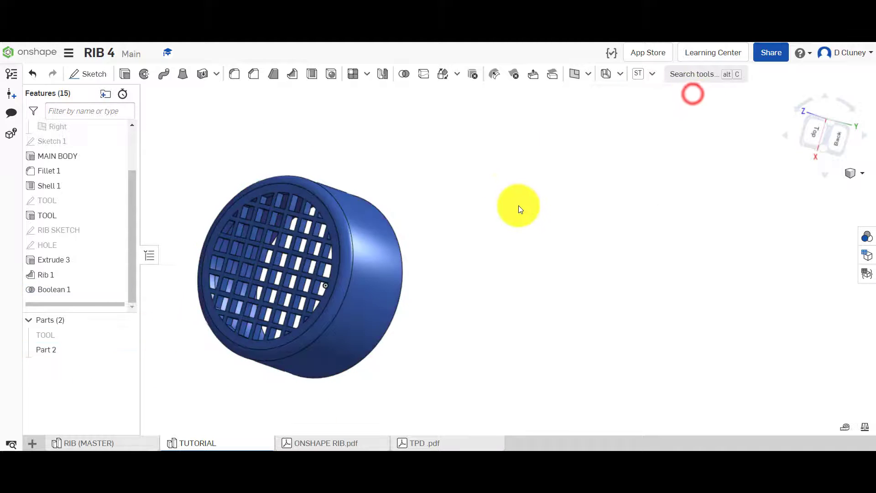
Step: Set Part 2's appearance to purple #981FAC
click(867, 236)
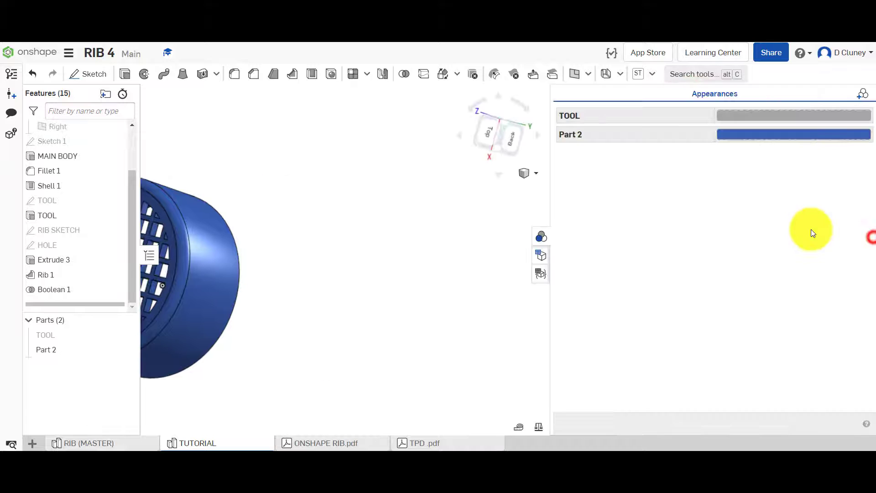
click(755, 135)
click(542, 172)
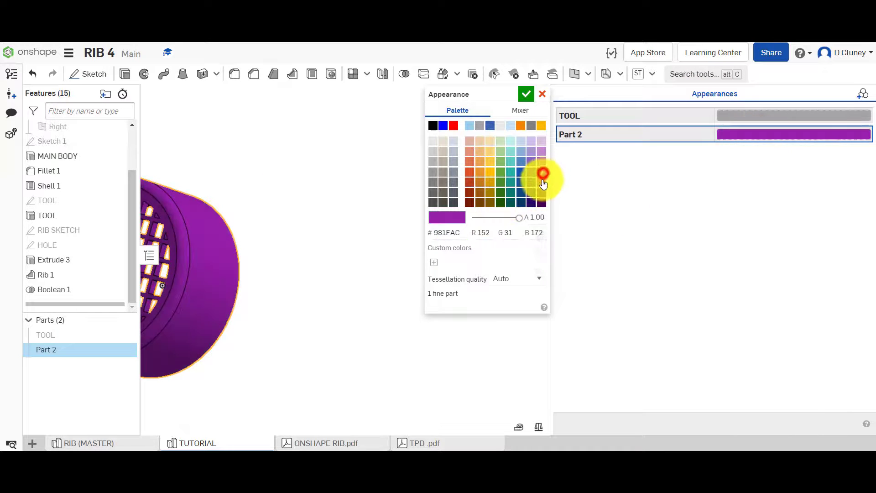
click(527, 94)
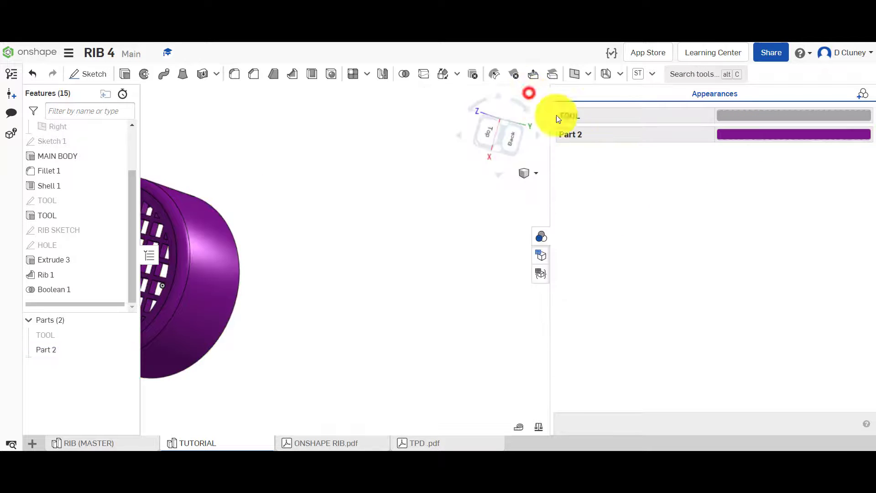
click(547, 236)
Step: Fit the model in view and keep the TOOL body hidden after briefly showing it
key(f)
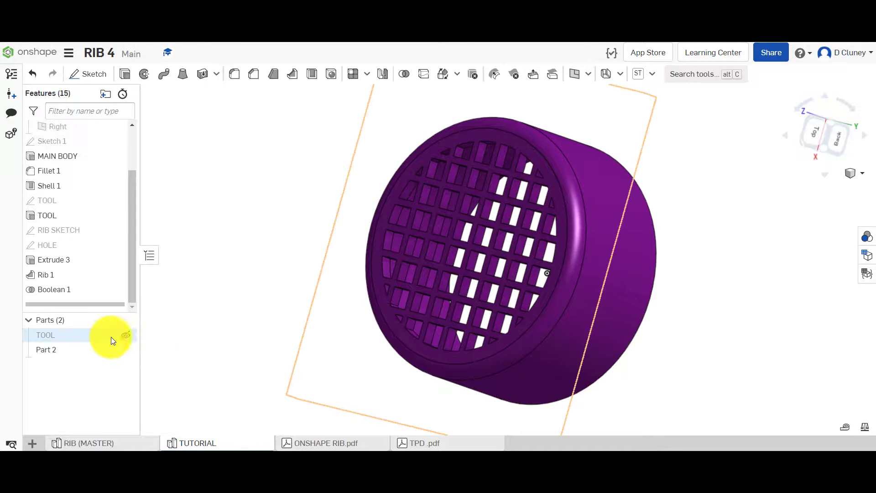
click(123, 336)
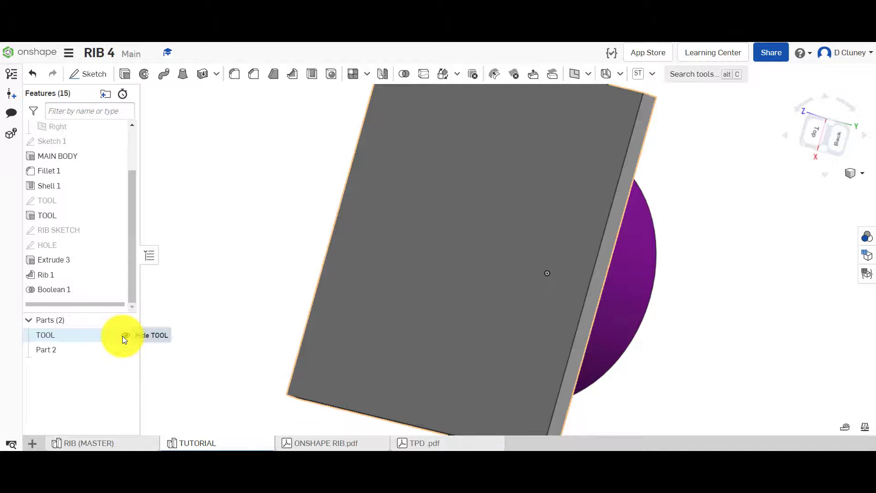
click(123, 336)
mouse_move(311, 283)
right_down()
mouse_move(484, 314)
mouse_move(440, 305)
mouse_move(342, 313)
mouse_move(325, 280)
right_up()
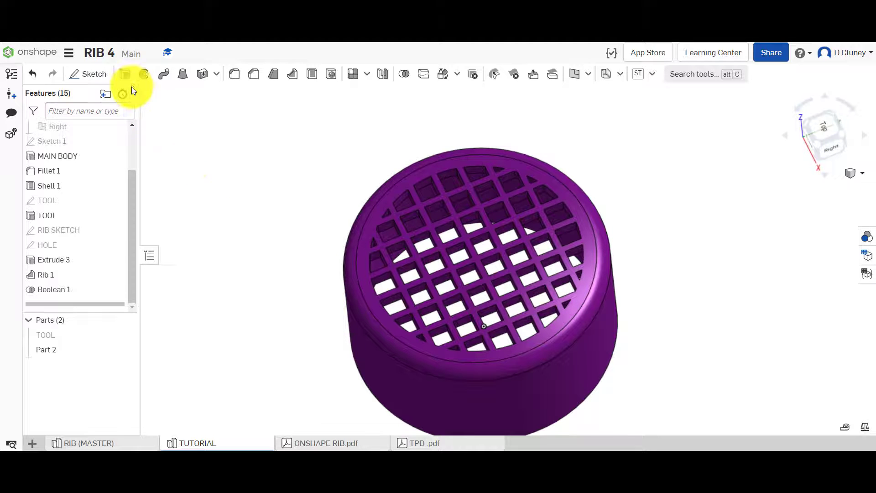
Step: Sketch an Ø80 circle at the origin on the cap's grid face and extrude it
click(93, 74)
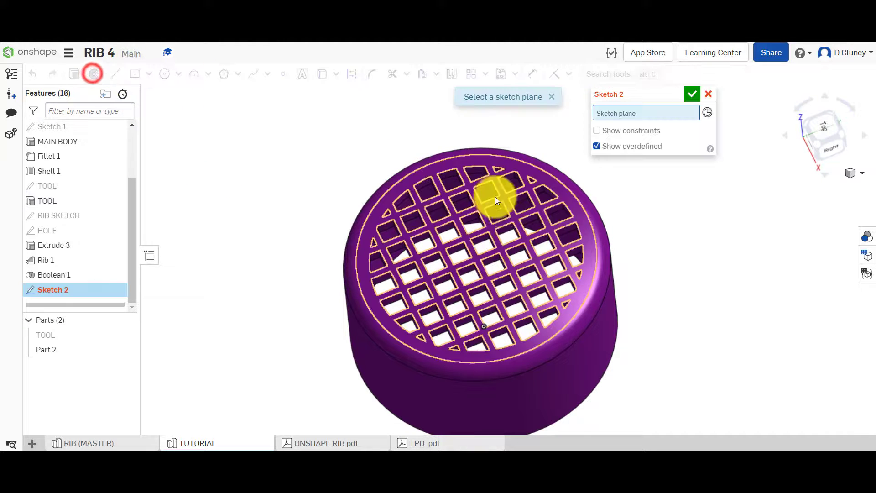
click(579, 211)
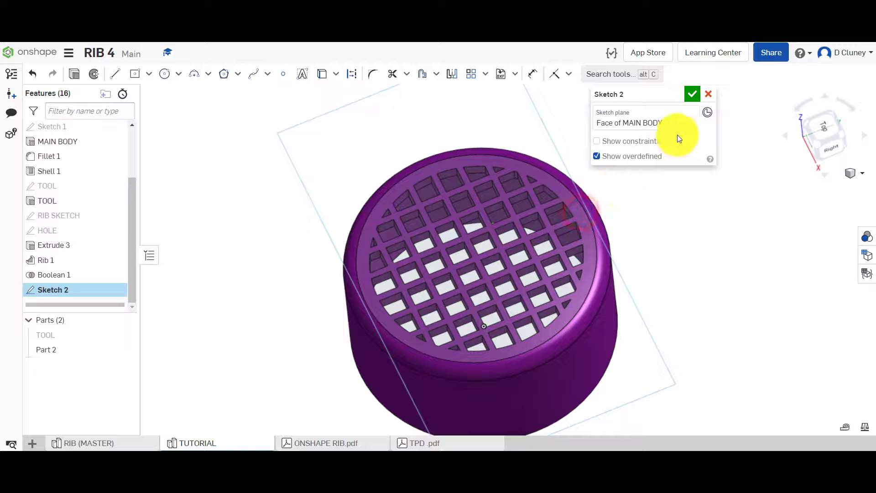
click(824, 128)
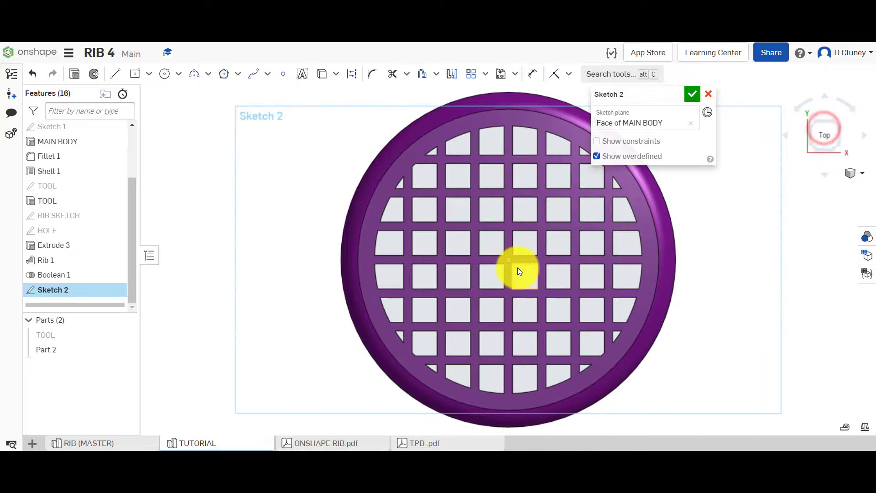
key(c)
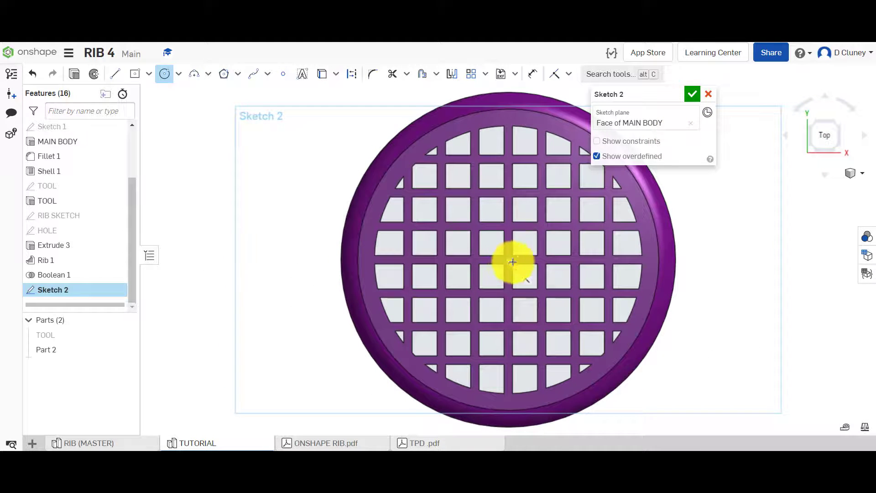
click(508, 261)
click(515, 129)
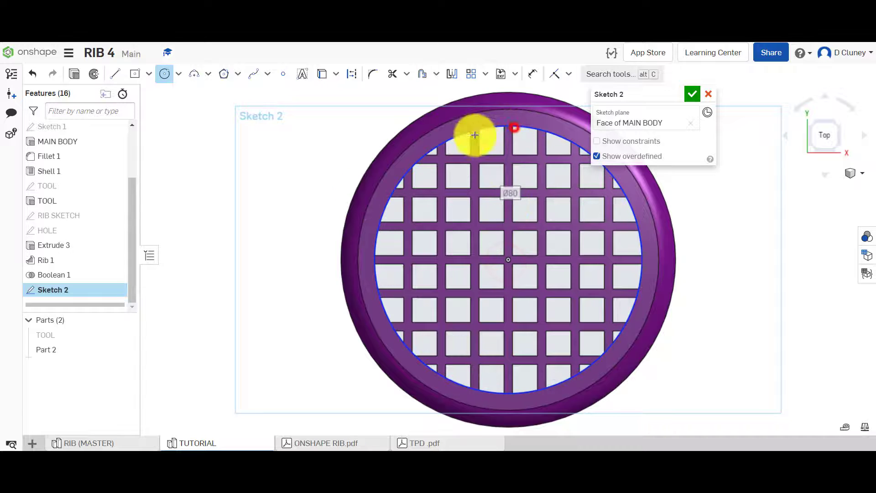
right_drag(473, 137, 303, 256)
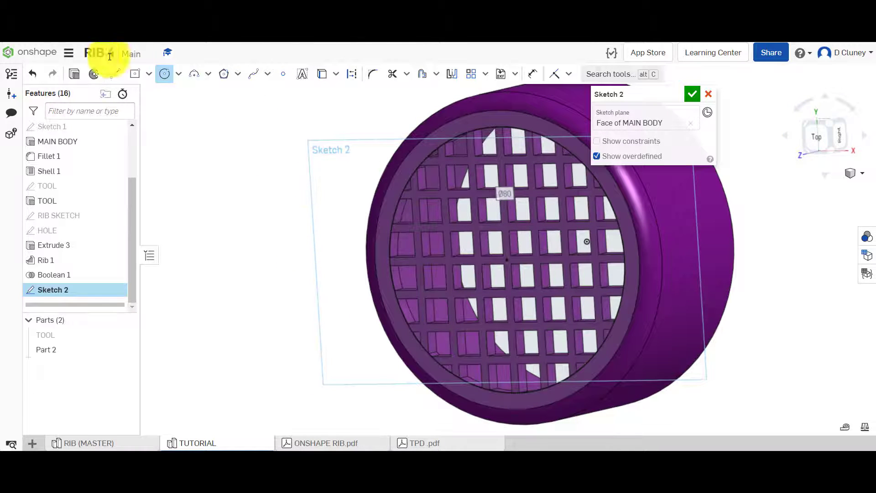
click(74, 74)
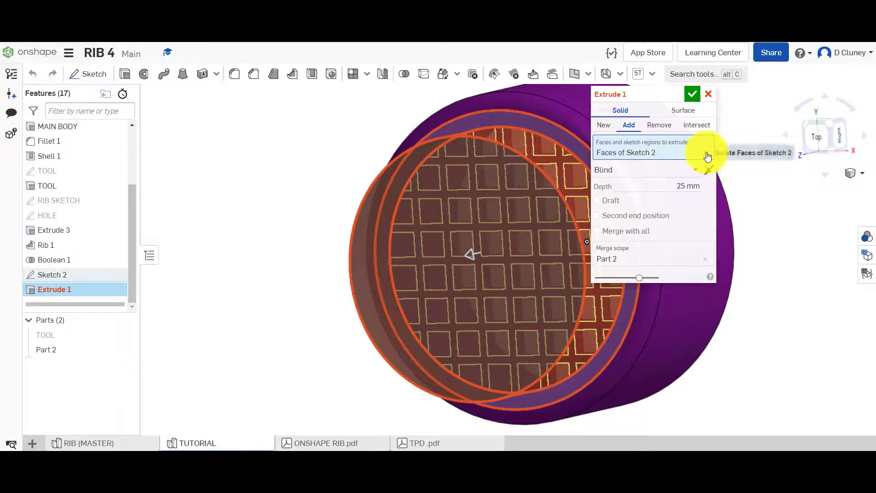
Step: Make Extrude 1 a Remove cut into the part with 2 mm depth
click(669, 125)
click(710, 172)
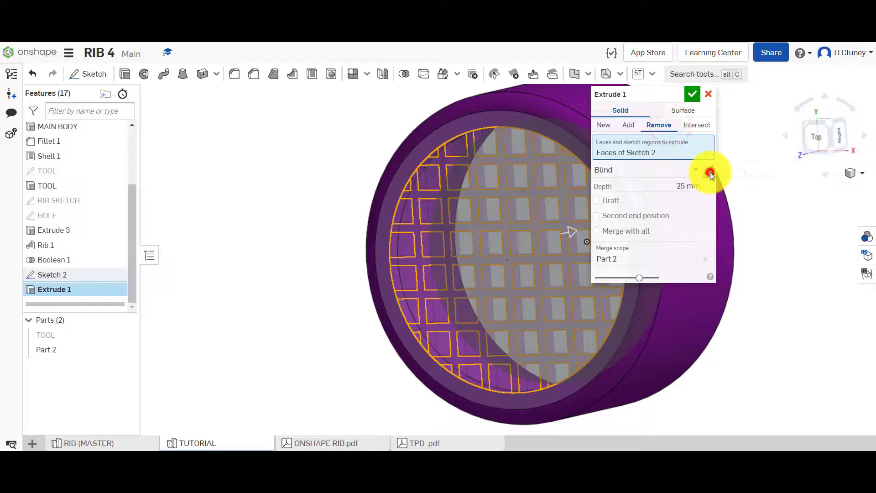
click(710, 173)
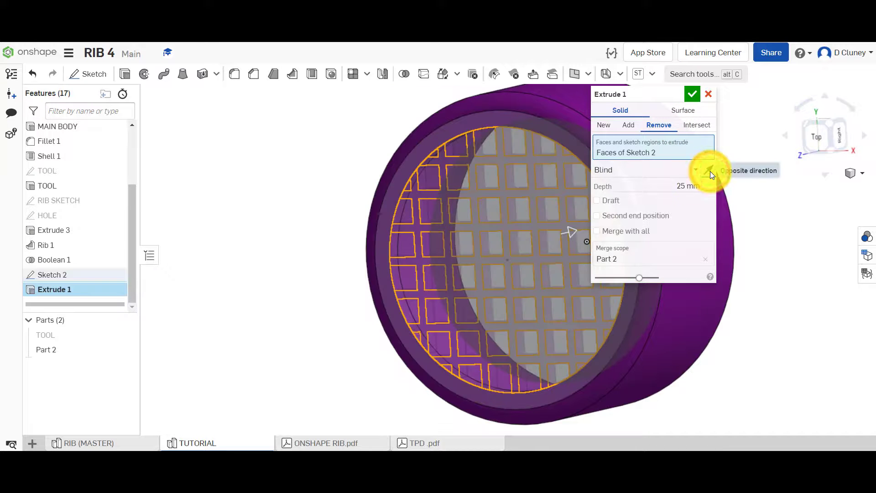
click(696, 186)
text(2)
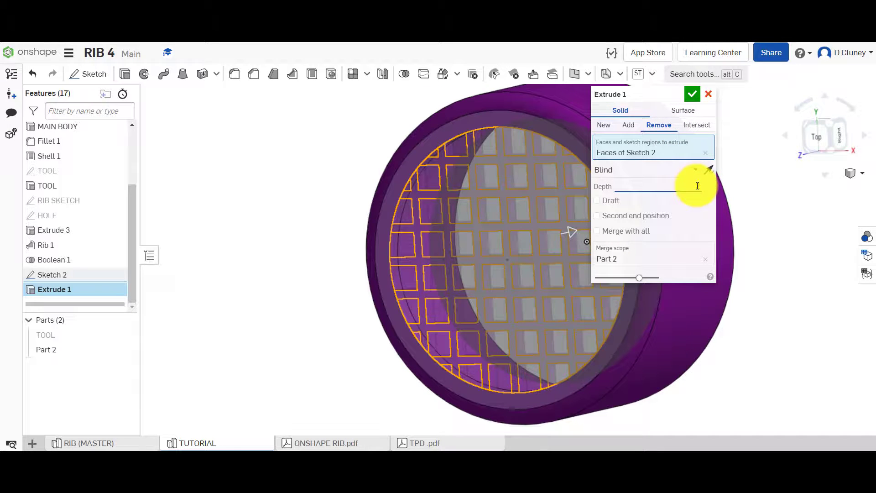
click(690, 95)
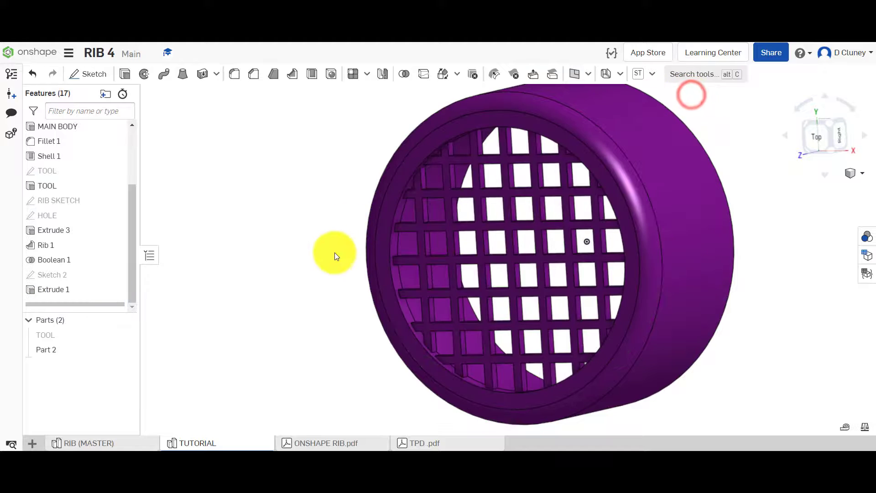
Step: Inspect the recessed grid top, comparing it with the model before the cut
right_drag(331, 270, 345, 214)
scroll(471, 188, up, 10)
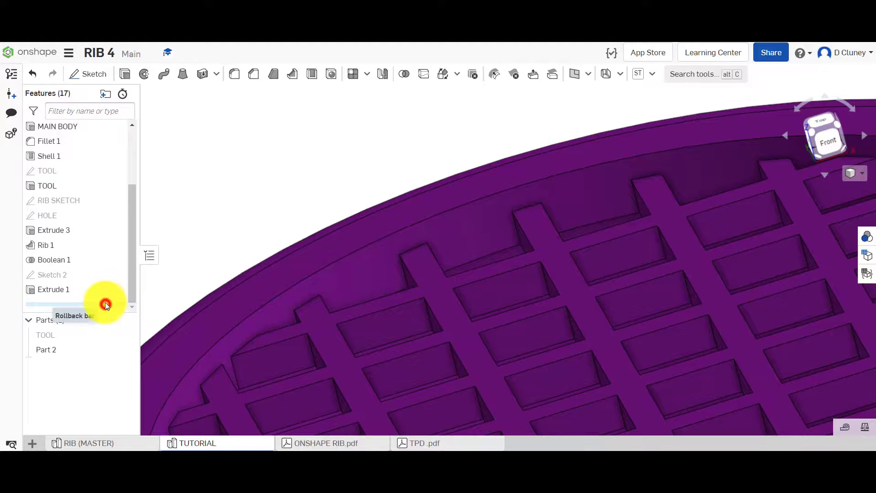
mouse_move(105, 302)
mouse_down()
mouse_move(103, 283)
mouse_move(102, 310)
mouse_up()
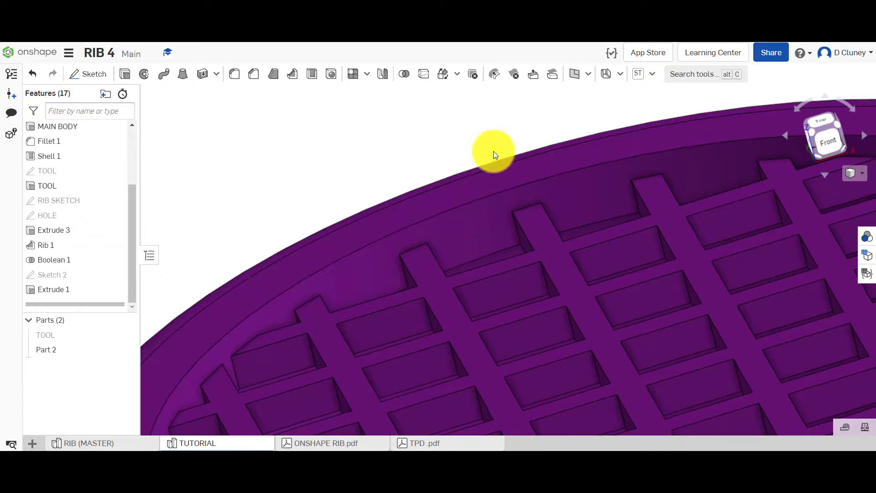
key(f)
mouse_move(741, 195)
right_down()
mouse_move(728, 196)
mouse_move(740, 201)
right_up()
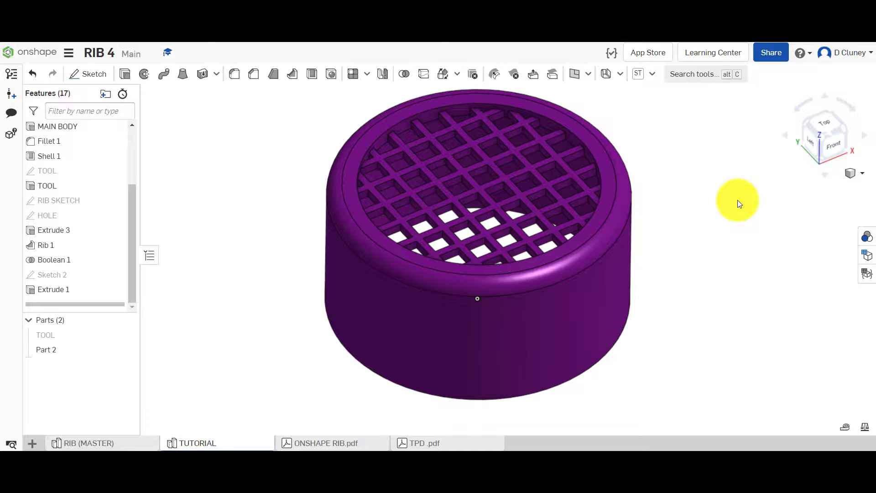